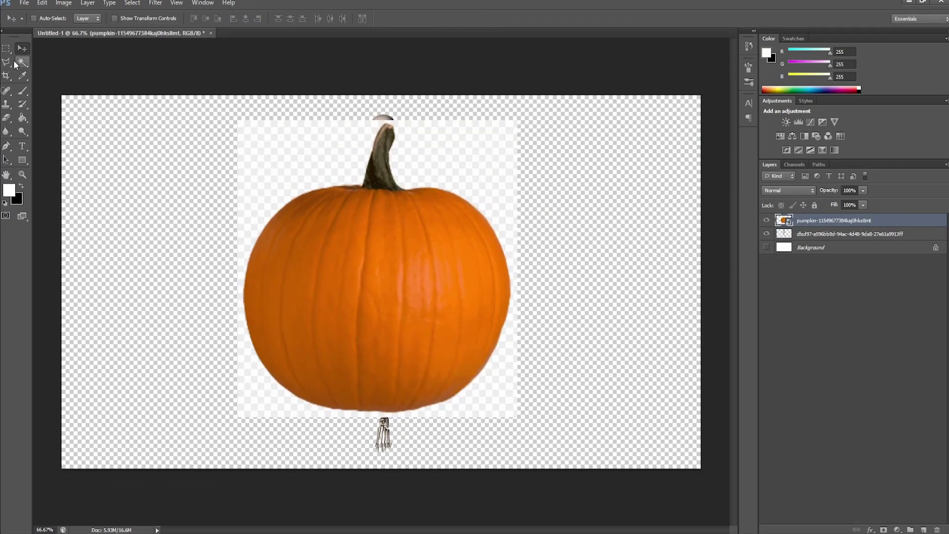
Enlarge and centre the skeleton with Free Transform, then hide the transform controls
{"action": "key", "text": "ctrl+t"}
{"action": "left_click_drag", "start_coordinate": [380, 279], "coordinate": [390, 288]}
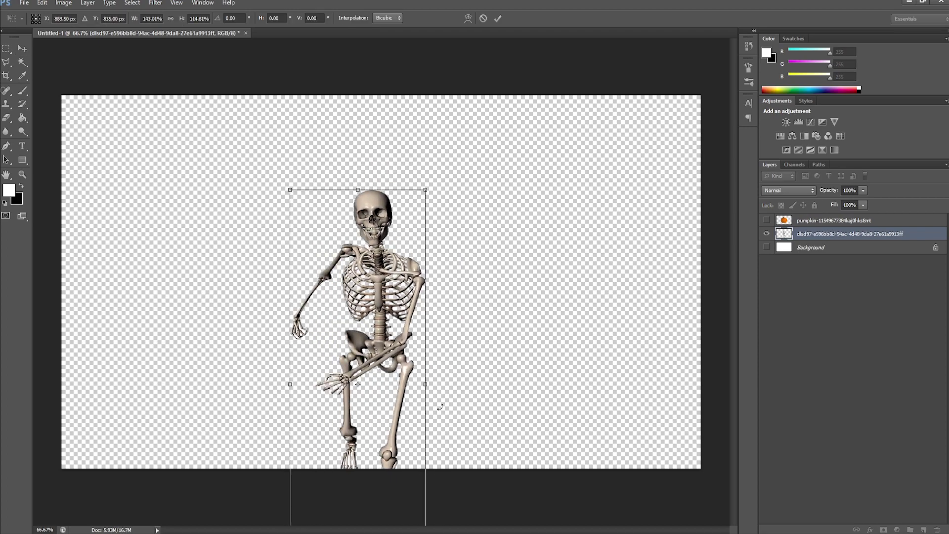
{"action": "left_click", "coordinate": [7, 174]}
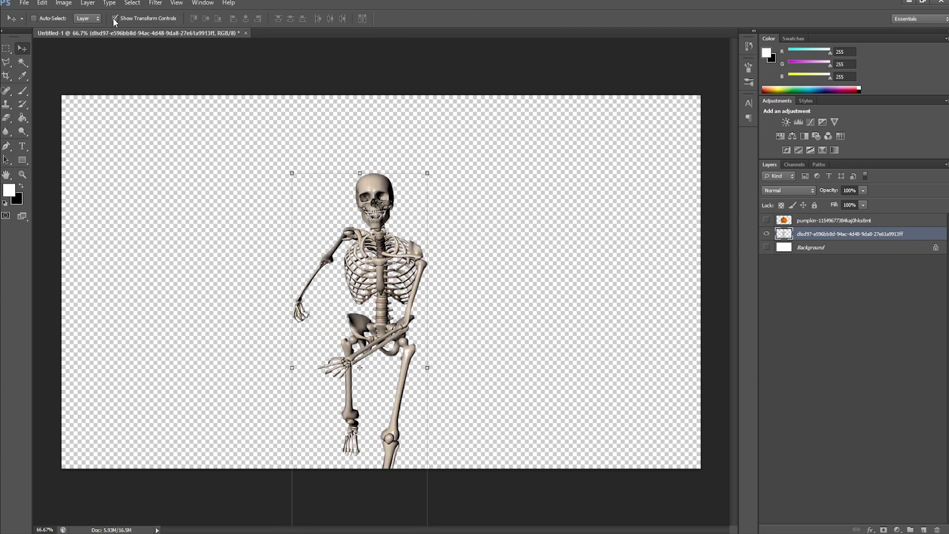
{"action": "left_click", "coordinate": [114, 19]}
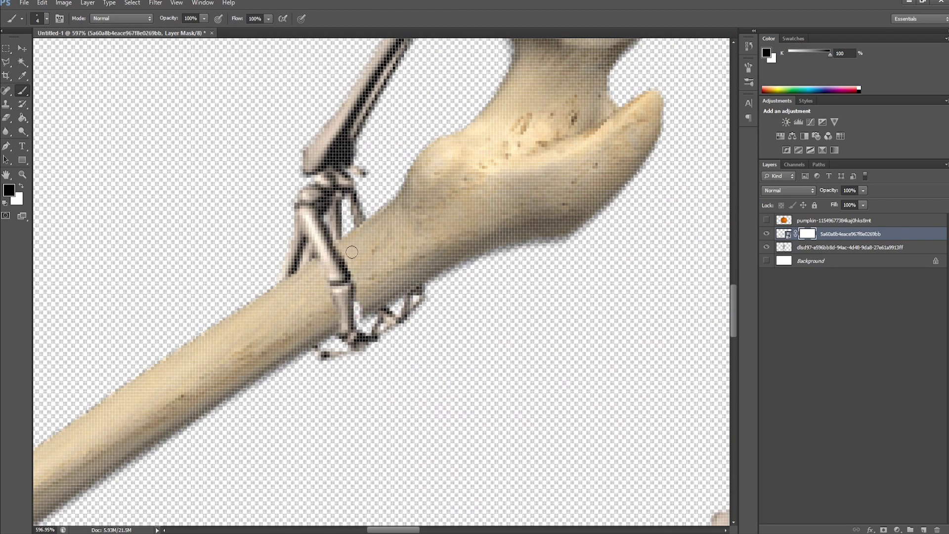
Make white the painting colour and select the skeleton layer
{"action": "scroll", "coordinate": [354, 316], "scroll_direction": "up", "scroll_amount": 3}
{"action": "key", "text": "x"}
{"action": "scroll", "coordinate": [353, 298], "scroll_direction": "down", "scroll_amount": 3}
{"action": "left_click", "coordinate": [776, 249]}
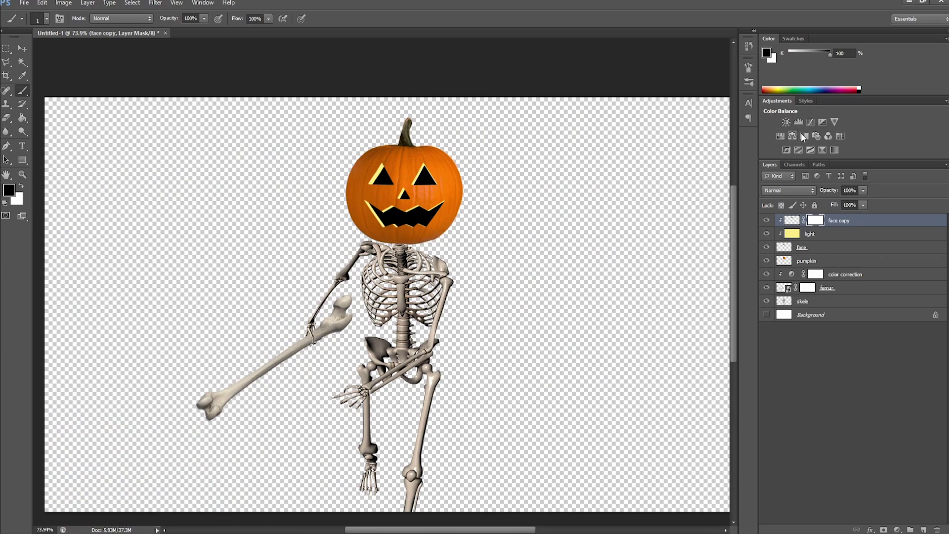
Add an Exposure adjustment above face copy and a Hue/Saturation adjustment for the face glow
{"action": "left_click", "coordinate": [803, 136]}
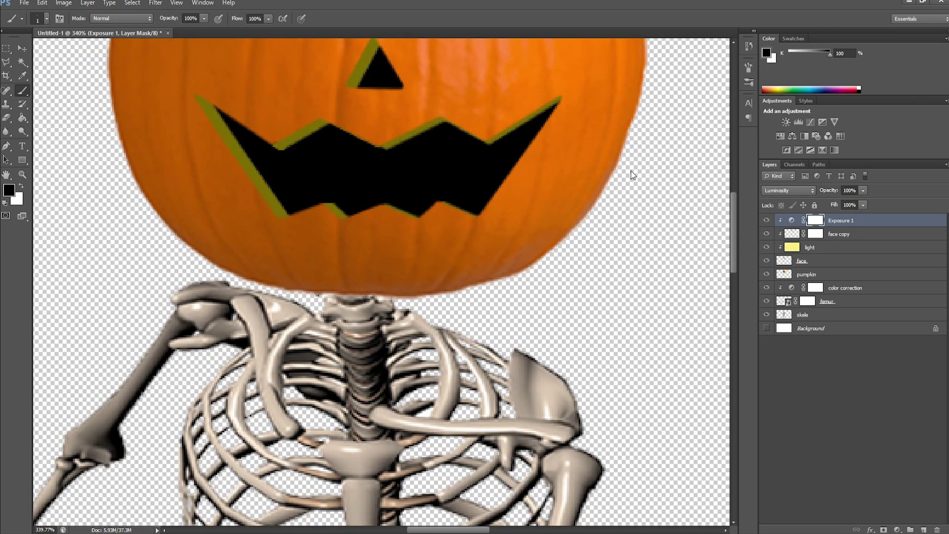
{"action": "key", "text": "x"}
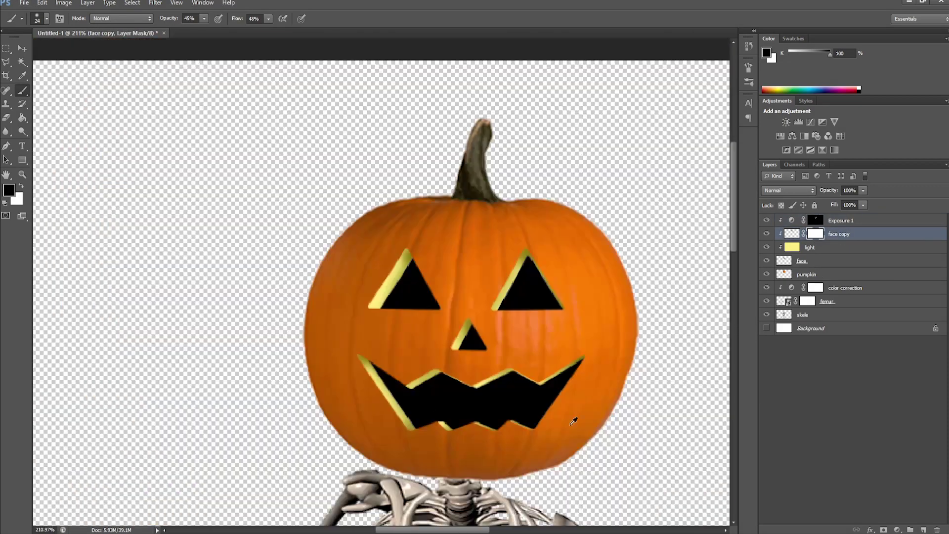
{"action": "key", "text": "x"}
{"action": "key", "text": "ctrl+0"}
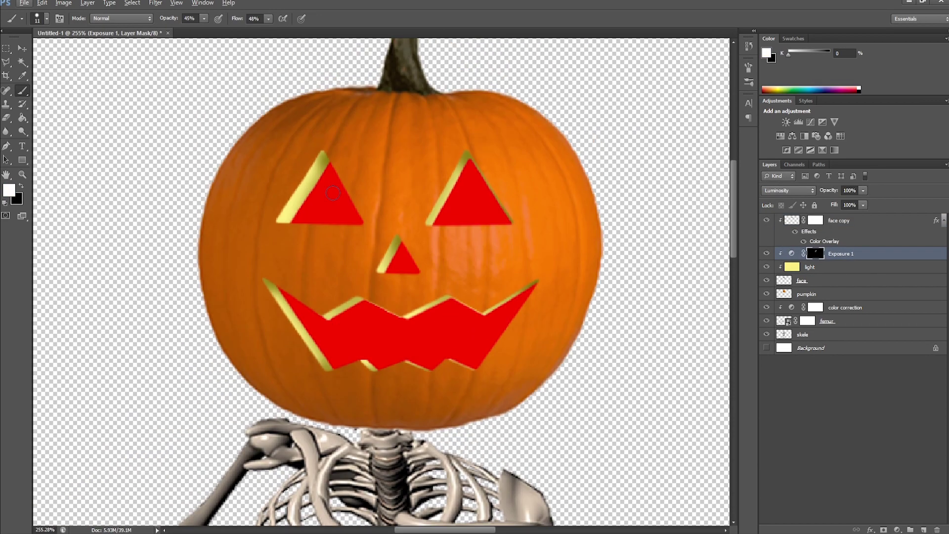
{"action": "left_click", "coordinate": [840, 253]}
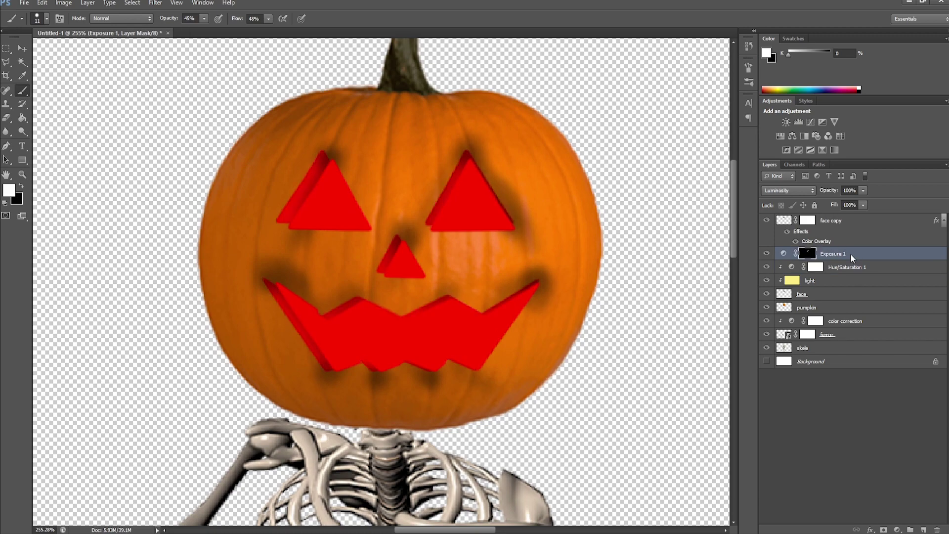
{"action": "left_click", "coordinate": [767, 220]}
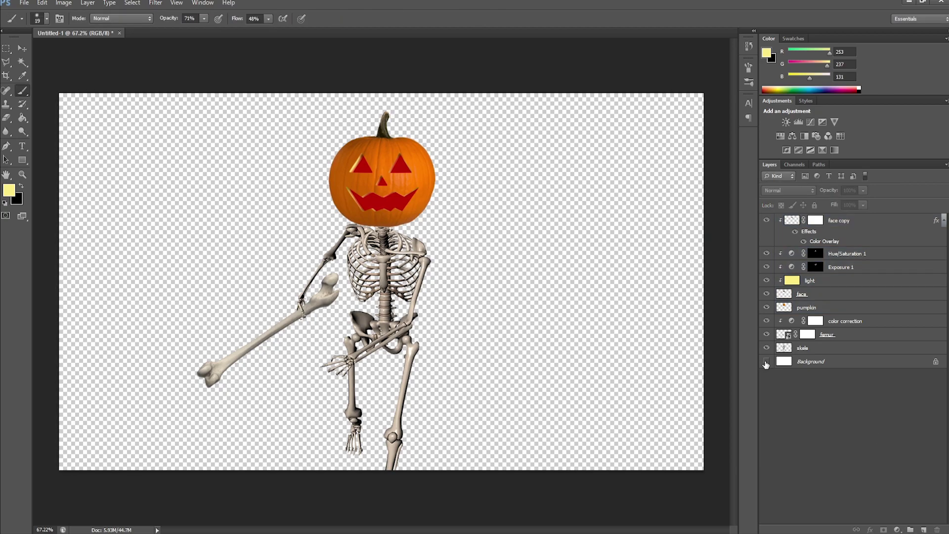
Add a masked Hue/Saturation adjustment above the femur layer
{"action": "left_click", "coordinate": [780, 137]}
{"action": "scroll", "coordinate": [336, 310], "scroll_direction": "up", "scroll_amount": 5}
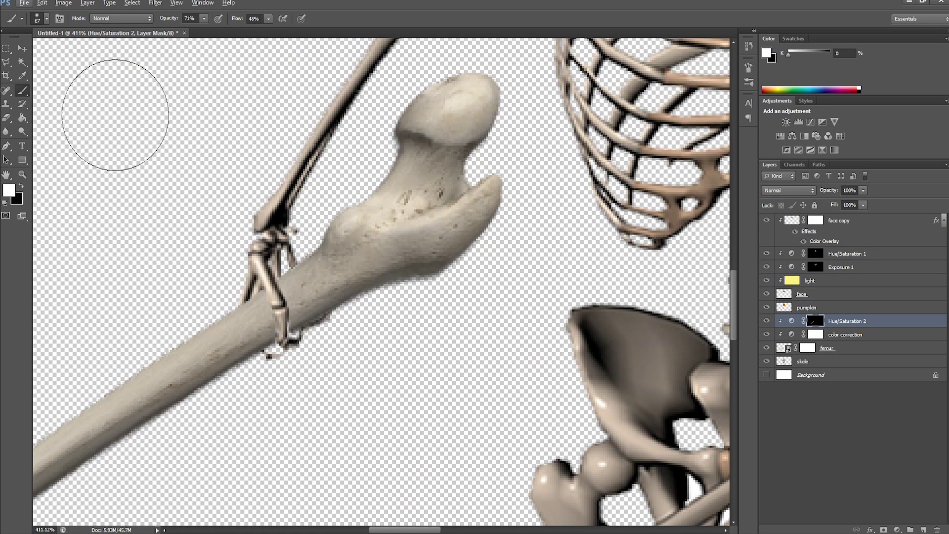
{"action": "scroll", "coordinate": [146, 202], "scroll_direction": "down", "scroll_amount": 5}
{"action": "scroll", "coordinate": [298, 386], "scroll_direction": "up", "scroll_amount": 4}
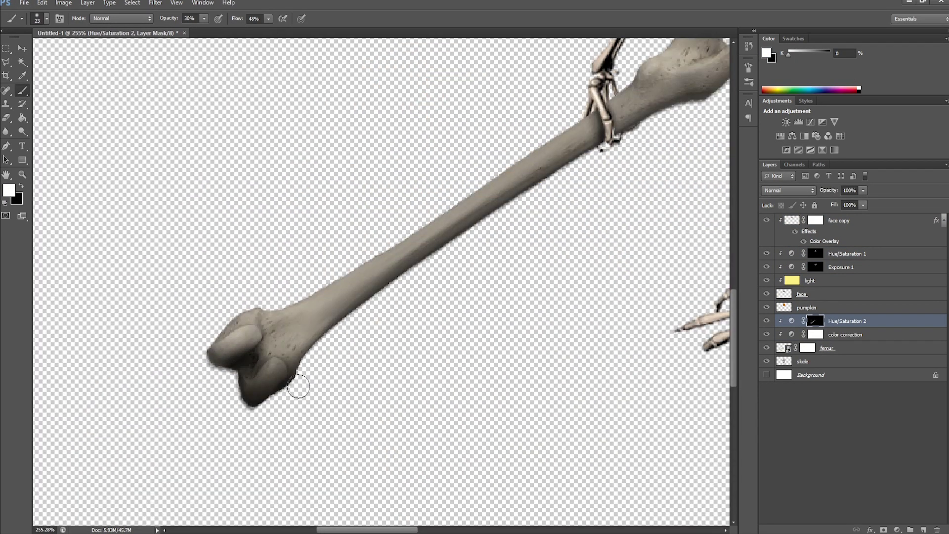
{"action": "scroll", "coordinate": [520, 203], "scroll_direction": "right", "scroll_amount": 4}
{"action": "scroll", "coordinate": [471, 126], "scroll_direction": "up", "scroll_amount": 2}
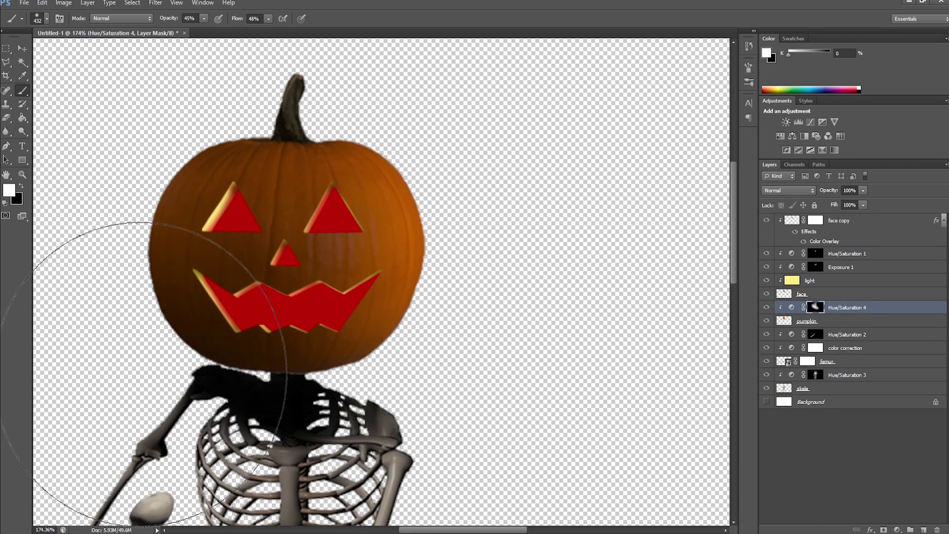
Show the white background layer and set the flames layer to Hard Light
{"action": "left_click", "coordinate": [766, 402]}
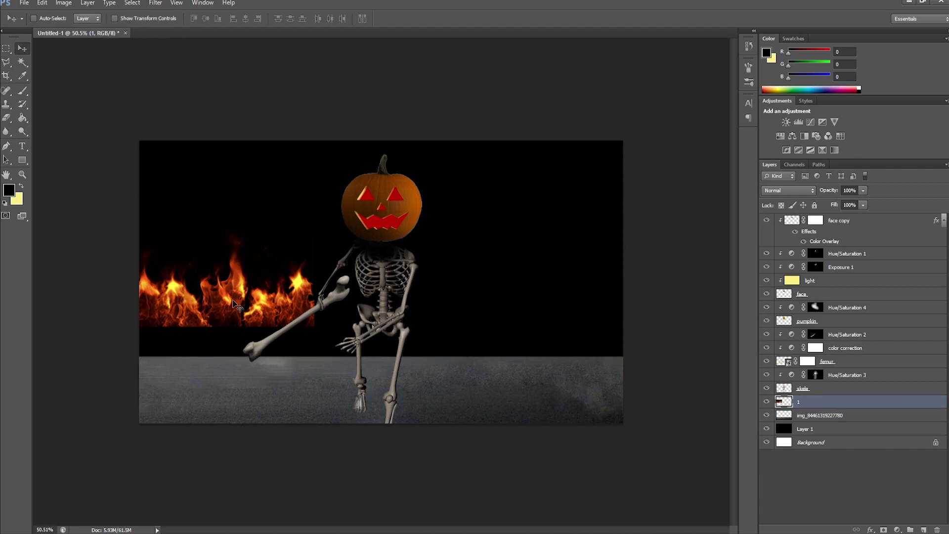
{"action": "key", "text": "shift+plus"}
{"action": "key", "text": "shift+plus"}
{"action": "key", "text": "shift+plus"}
{"action": "key", "text": "shift+plus"}
{"action": "key", "text": "shift+plus"}
{"action": "key", "text": "shift+plus"}
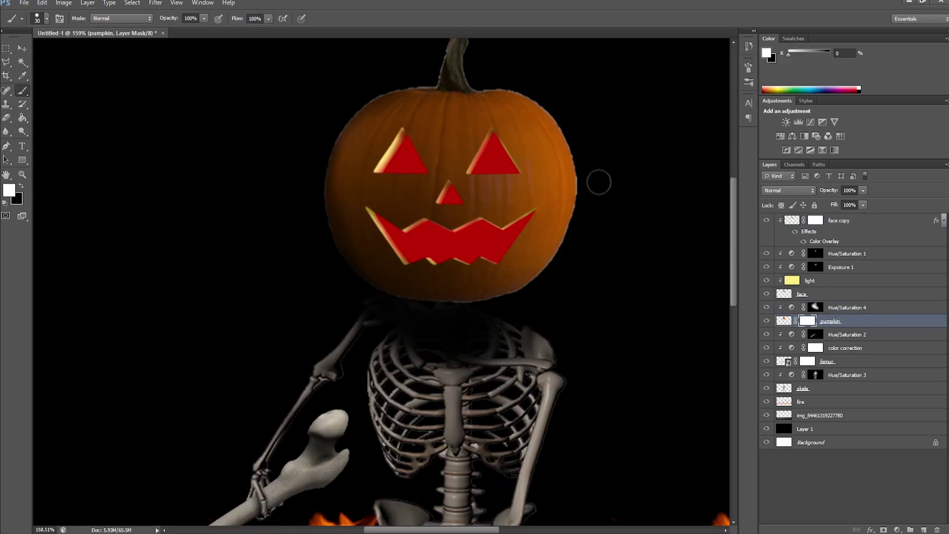
Paint the pumpkin mask around its outline to trim the edge fringe
{"action": "scroll", "coordinate": [568, 207], "scroll_direction": "up", "scroll_amount": 2}
{"action": "scroll", "coordinate": [608, 148], "scroll_direction": "up", "scroll_amount": 2}
{"action": "scroll", "coordinate": [564, 133], "scroll_direction": "up", "scroll_amount": 2}
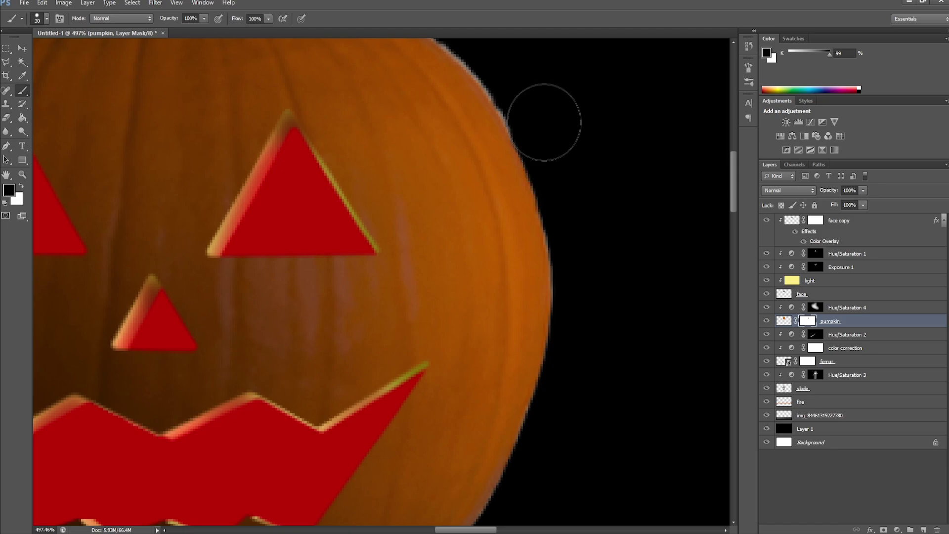
{"action": "scroll", "coordinate": [484, 129], "scroll_direction": "up", "scroll_amount": 2}
{"action": "scroll", "coordinate": [336, 136], "scroll_direction": "up", "scroll_amount": 2}
{"action": "scroll", "coordinate": [197, 123], "scroll_direction": "up", "scroll_amount": 3}
{"action": "scroll", "coordinate": [297, 173], "scroll_direction": "left", "scroll_amount": 5}
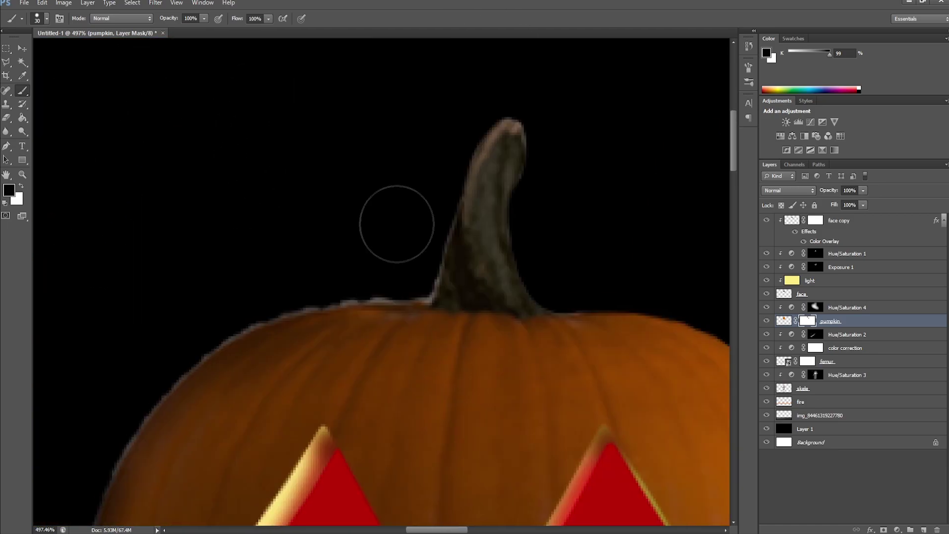
{"action": "scroll", "coordinate": [113, 159], "scroll_direction": "down", "scroll_amount": 3}
{"action": "scroll", "coordinate": [149, 222], "scroll_direction": "down", "scroll_amount": 1}
{"action": "scroll", "coordinate": [325, 371], "scroll_direction": "down", "scroll_amount": 3}
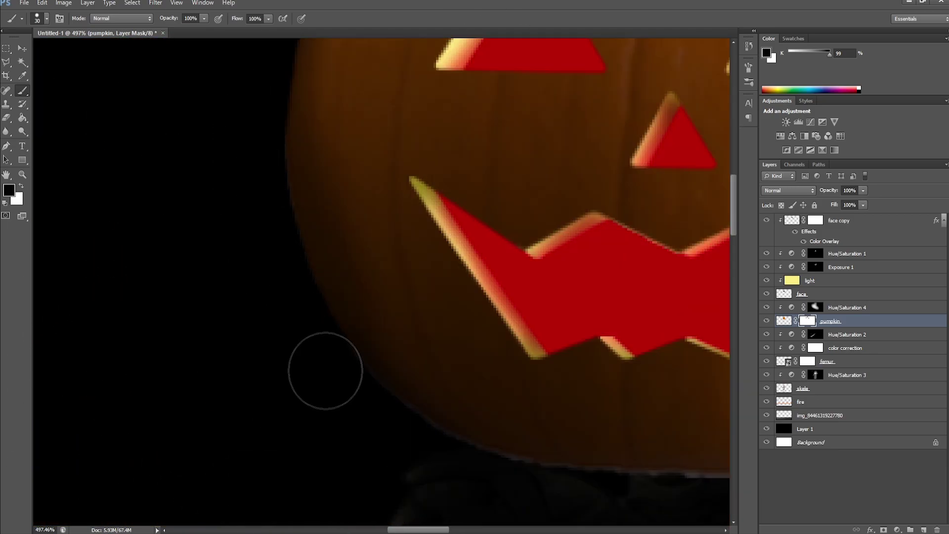
{"action": "scroll", "coordinate": [75, 297], "scroll_direction": "down", "scroll_amount": 2}
{"action": "scroll", "coordinate": [213, 295], "scroll_direction": "down", "scroll_amount": 3}
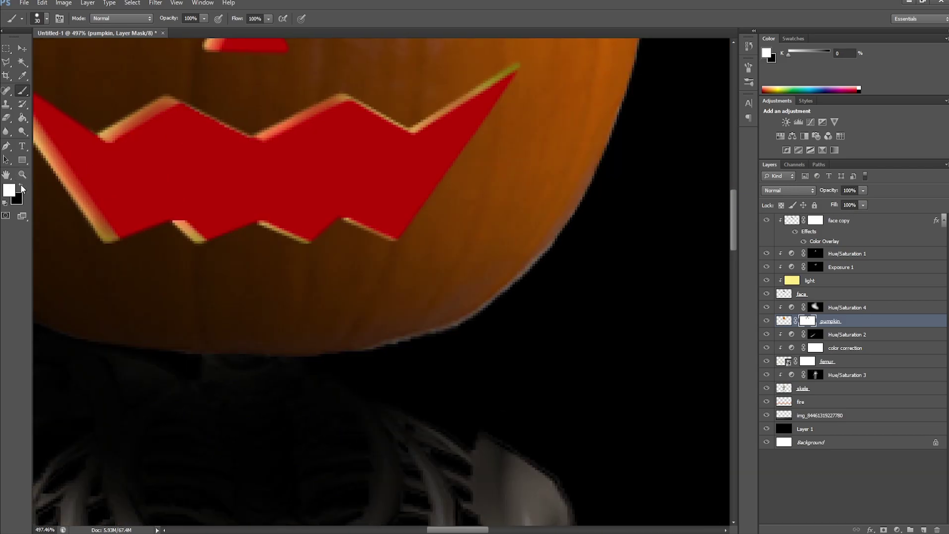
{"action": "key", "text": "x"}
{"action": "scroll", "coordinate": [600, 280], "scroll_direction": "up", "scroll_amount": 4}
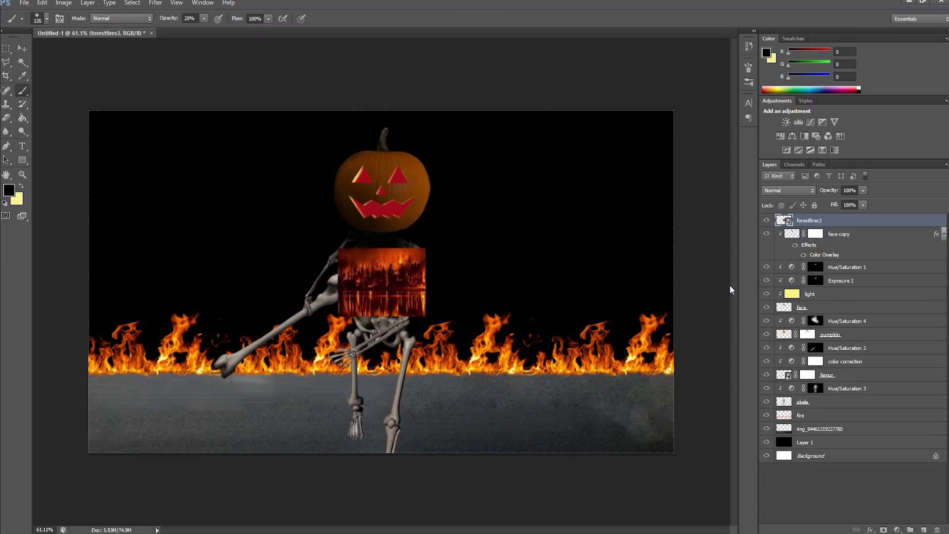
Scale the forest fire image to fill the canvas, shift a copy over the gap and mask out the seam
{"action": "left_click_drag", "start_coordinate": [434, 328], "coordinate": [609, 426]}
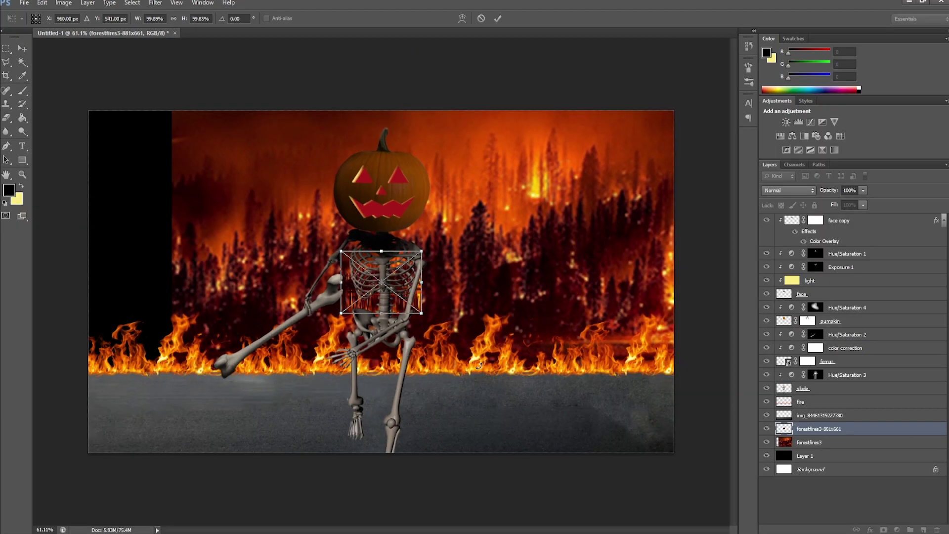
{"action": "left_click_drag", "start_coordinate": [484, 296], "coordinate": [285, 304]}
{"action": "key", "text": "b"}
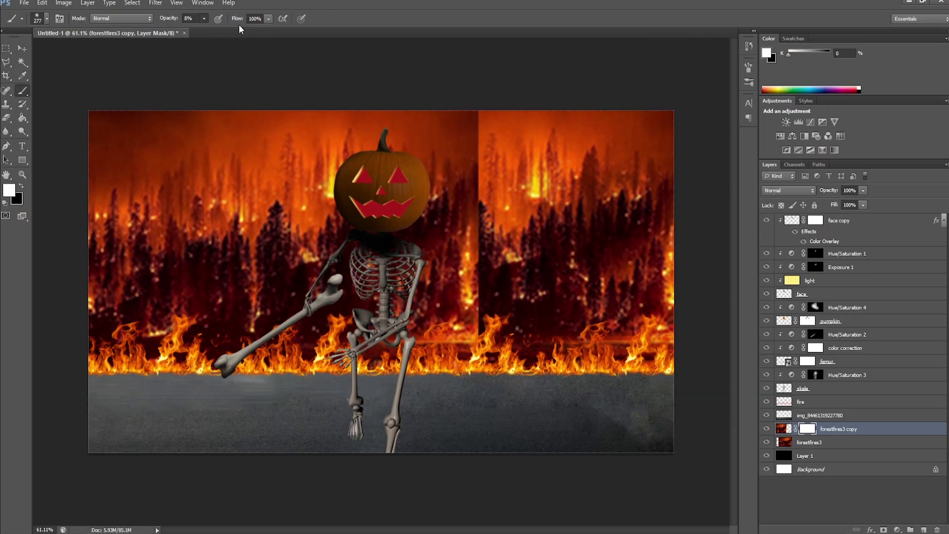
{"action": "left_click_drag", "start_coordinate": [478, 119], "coordinate": [478, 366]}
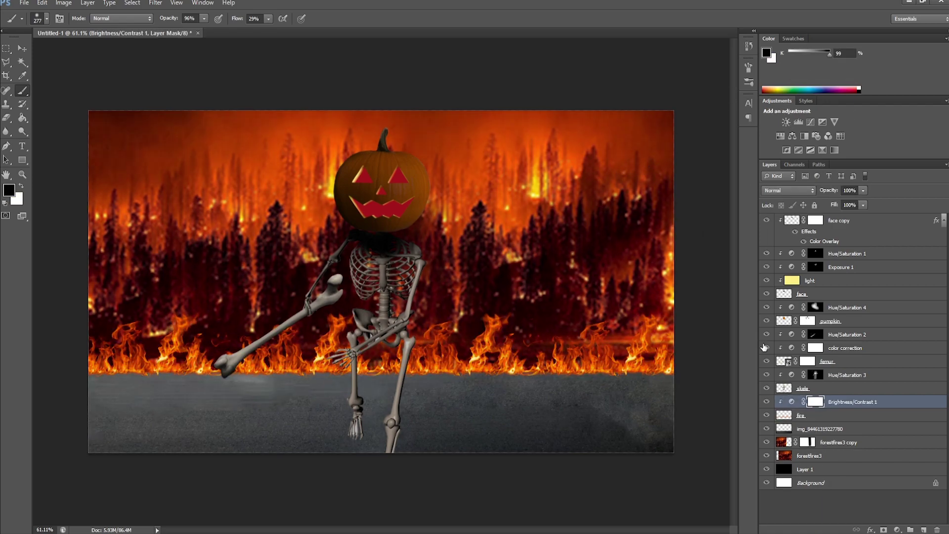
{"action": "left_click", "coordinate": [836, 442]}
Blur the forest in Blur Gallery, trying Tilt-Shift and Iris Blur with 17% Light Bokeh
{"action": "key", "text": "ctrl+alt+f"}
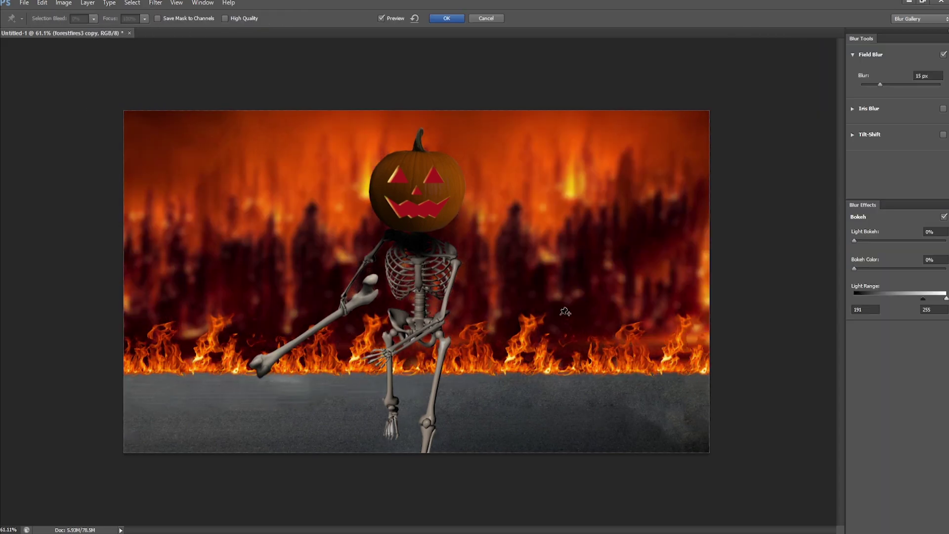
{"action": "left_click", "coordinate": [868, 138]}
{"action": "left_click_drag", "start_coordinate": [854, 241], "coordinate": [871, 241]}
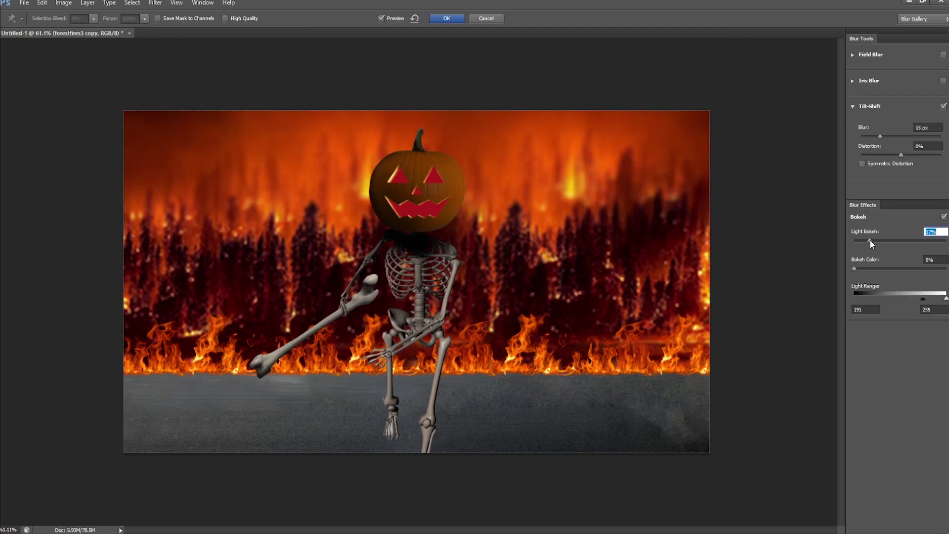
{"action": "left_click", "coordinate": [853, 80]}
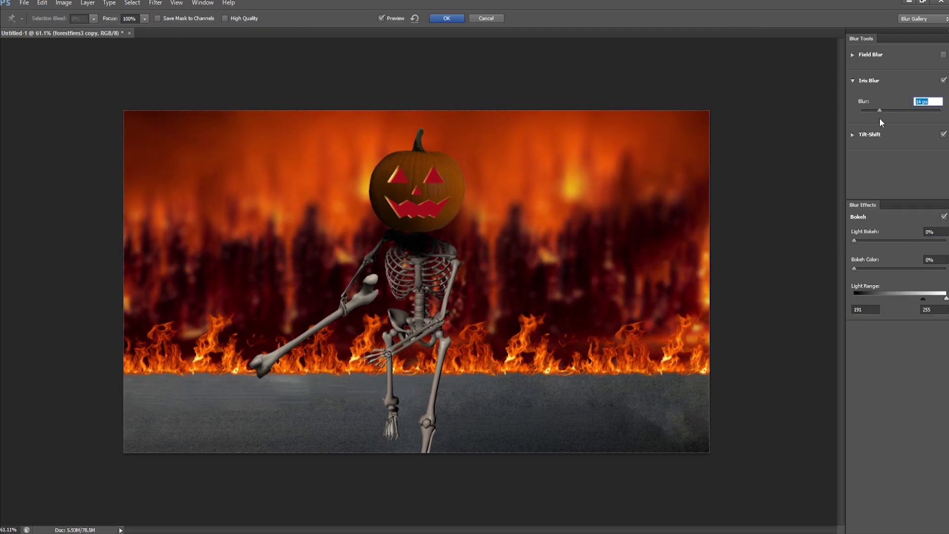
{"action": "left_click", "coordinate": [447, 18]}
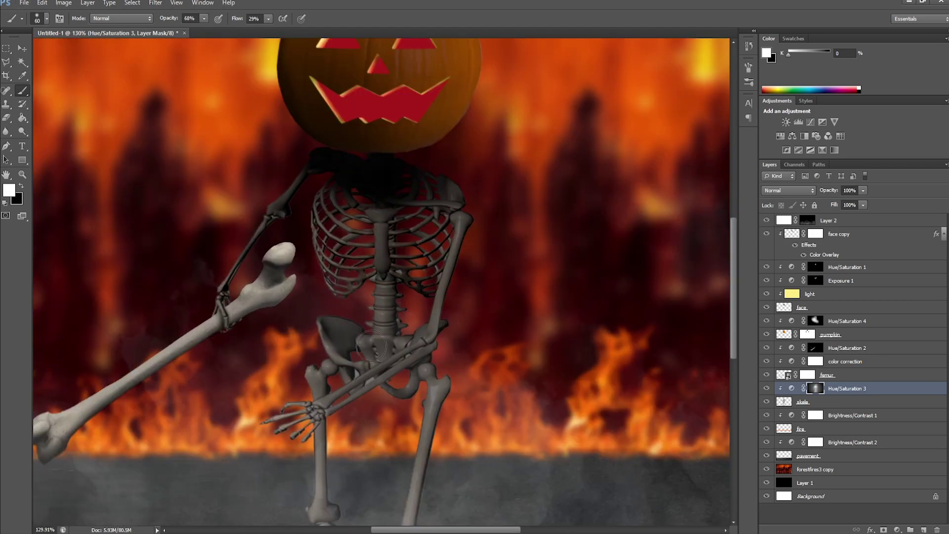
Work through the skele and Hue/Saturation layers, inverting the Hue/Saturation 6 mask to black
{"action": "scroll", "coordinate": [442, 378], "scroll_direction": "down", "scroll_amount": 5}
{"action": "scroll", "coordinate": [441, 378], "scroll_direction": "down", "scroll_amount": 1}
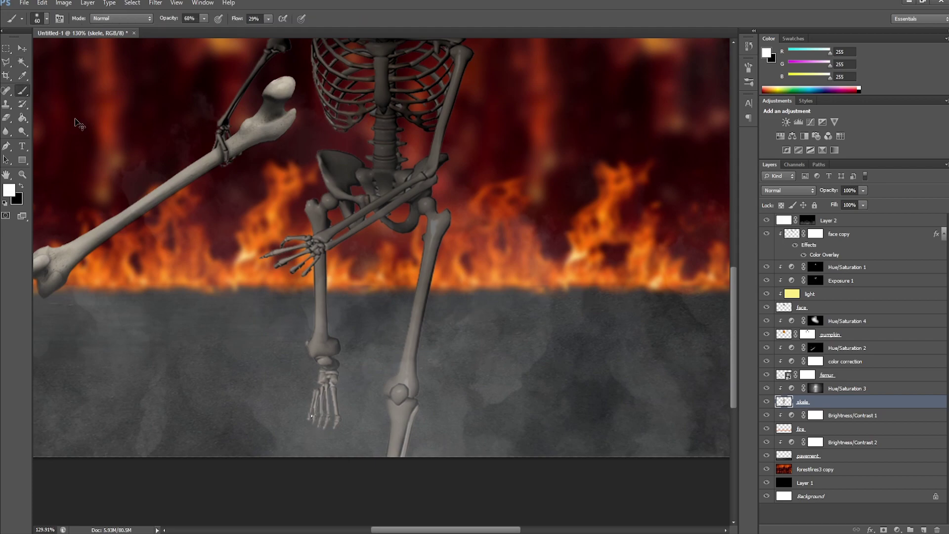
{"action": "left_click", "coordinate": [803, 402]}
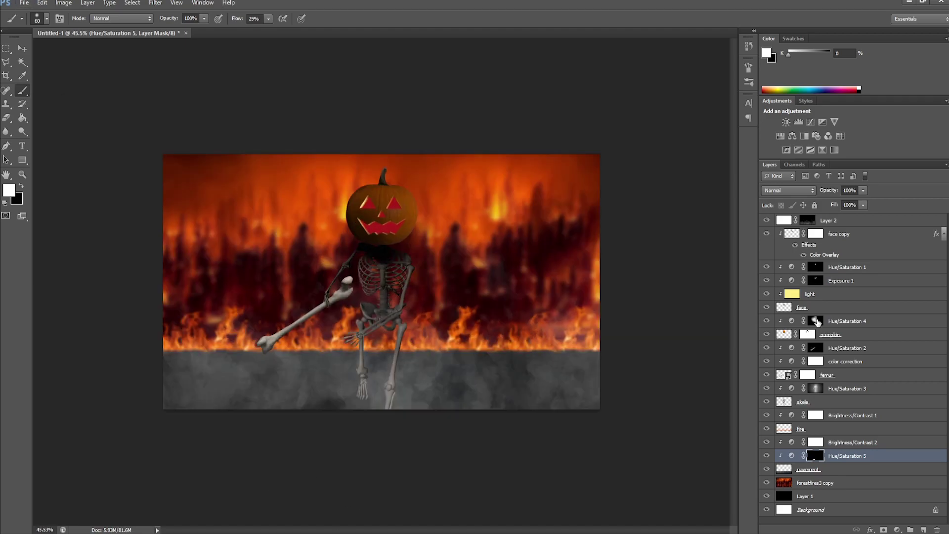
{"action": "left_click", "coordinate": [841, 321]}
{"action": "left_click", "coordinate": [848, 348]}
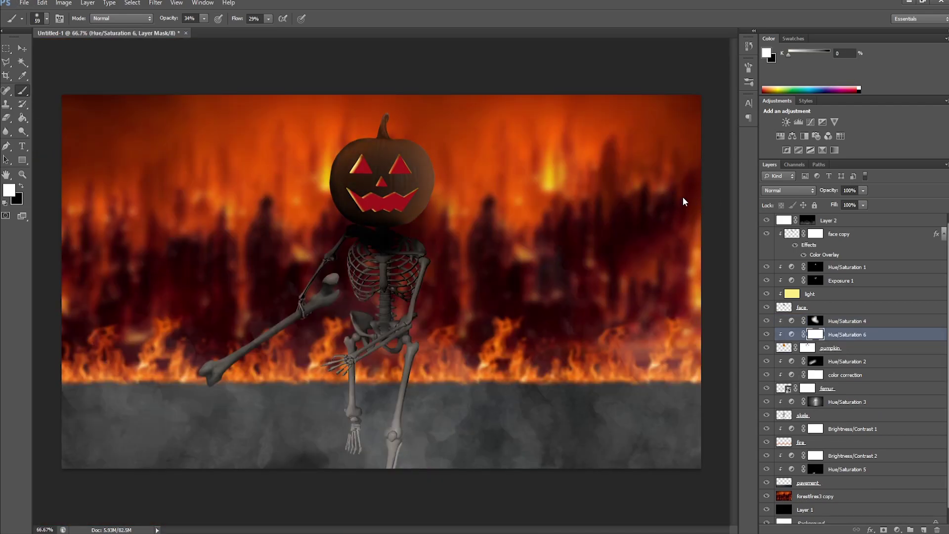
{"action": "key", "text": "ctrl+i"}
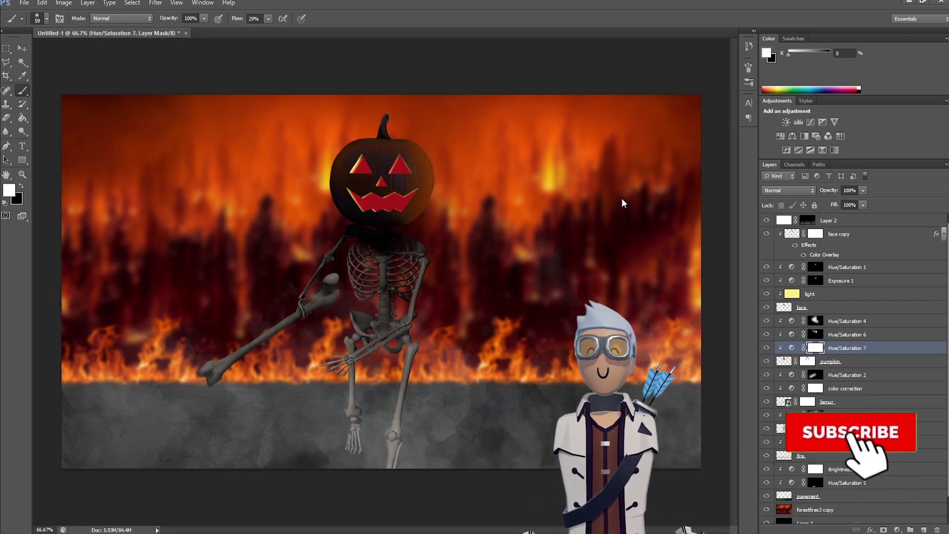
Create a new layer clipped to the pumpkin and paint its mask with the brush
{"action": "left_click", "coordinate": [796, 323]}
{"action": "key", "text": "ctrl+shift+alt+n"}
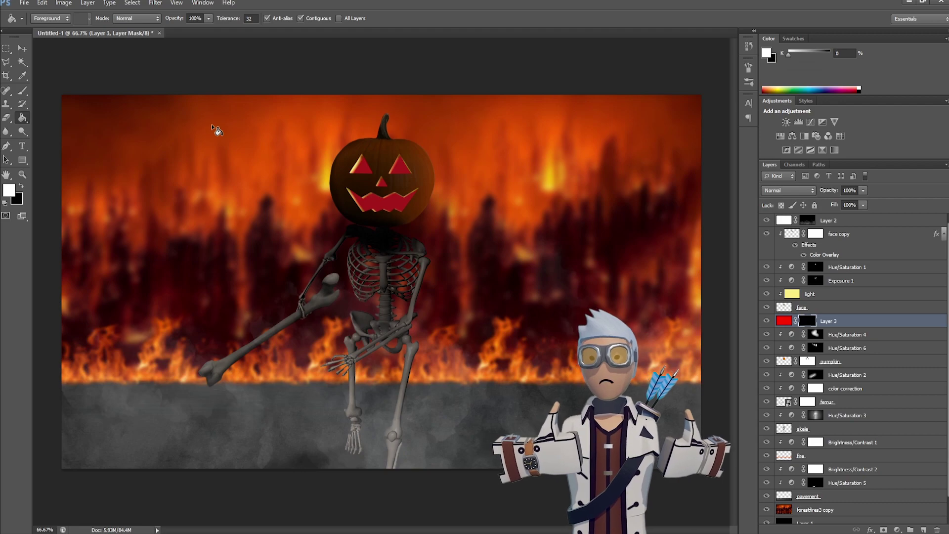
{"action": "key", "text": "b"}
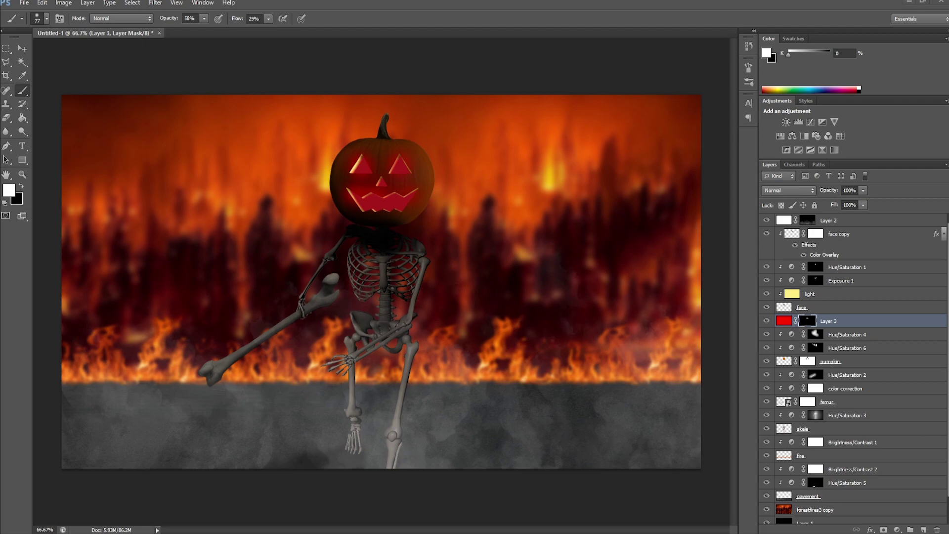
{"action": "left_click", "coordinate": [851, 470]}
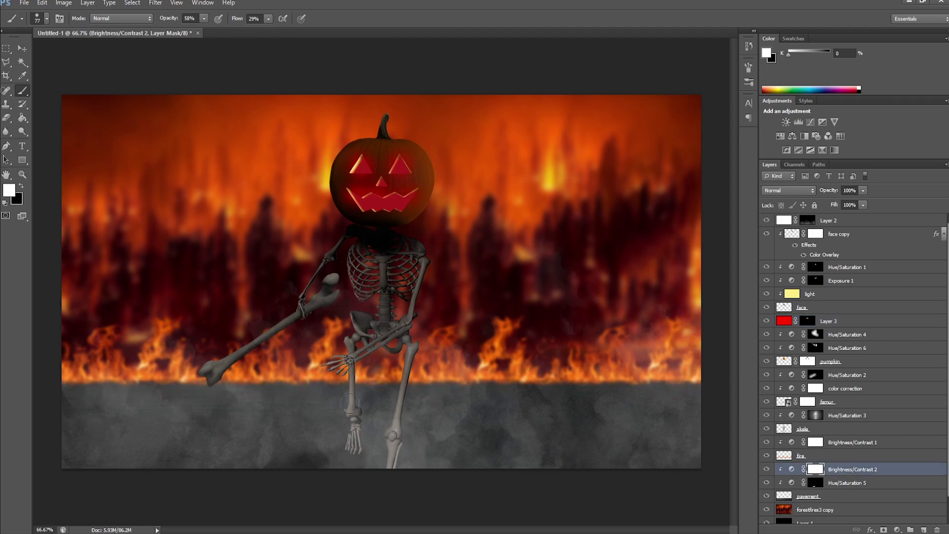
{"action": "left_click", "coordinate": [807, 321]}
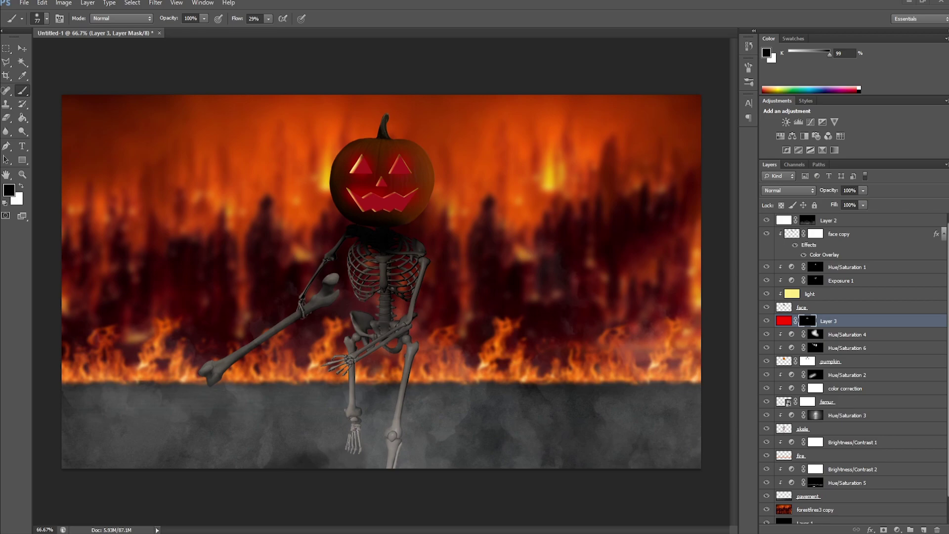
Refine the Hue/Saturation 2 and 3 masks with a large brush at 52% opacity
{"action": "scroll", "coordinate": [840, 346], "scroll_direction": "down", "scroll_amount": 1}
{"action": "left_click", "coordinate": [816, 402]}
{"action": "key", "text": "x"}
{"action": "key", "text": "bracketright"}
{"action": "key", "text": "bracketright"}
{"action": "key", "text": "bracketright"}
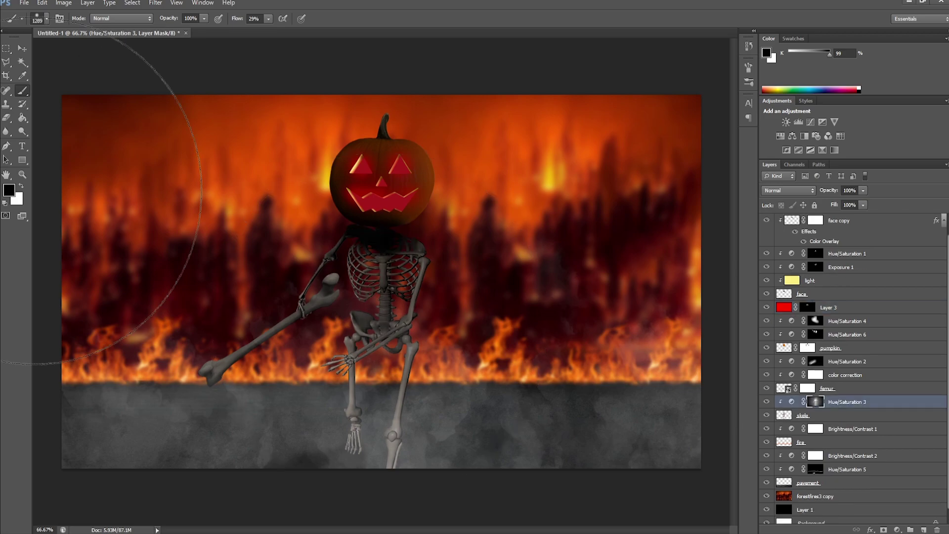
{"action": "key", "text": "5"}
{"action": "key", "text": "2"}
{"action": "key", "text": "alt+bracketright"}
{"action": "key", "text": "alt+bracketright"}
{"action": "key", "text": "alt+bracketright"}
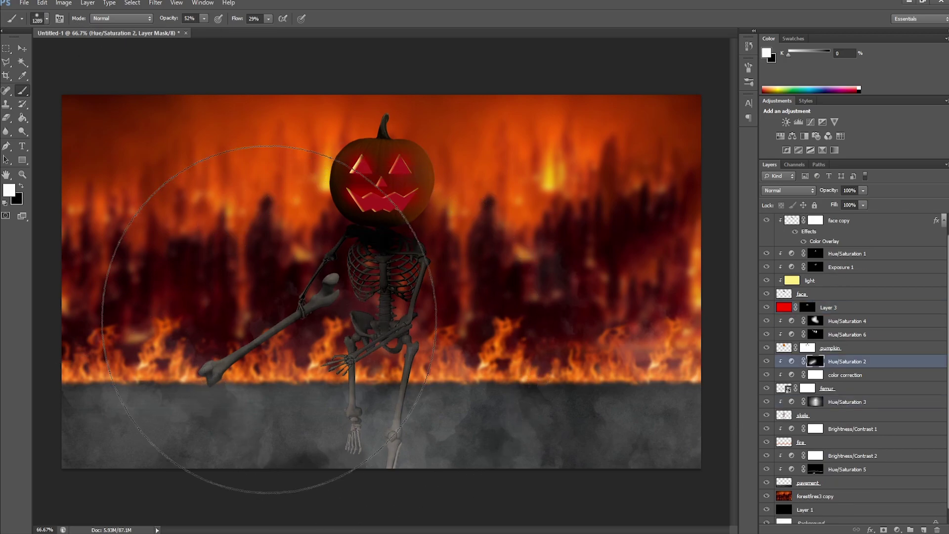
{"action": "key", "text": "alt+bracketleft"}
{"action": "key", "text": "alt+bracketleft"}
{"action": "key", "text": "alt+bracketleft"}
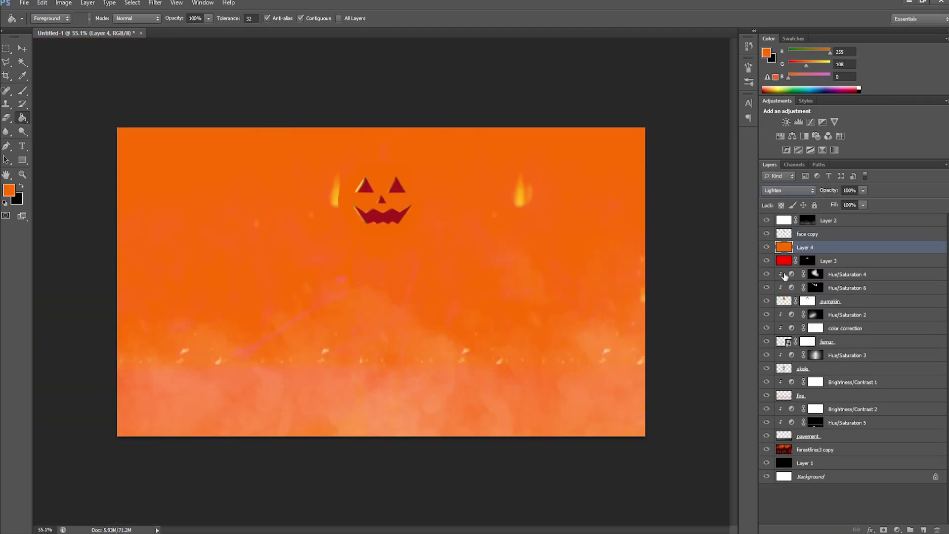
Set the orange layer to Screen and hide it behind an inverted black mask
{"action": "left_click", "coordinate": [789, 191]}
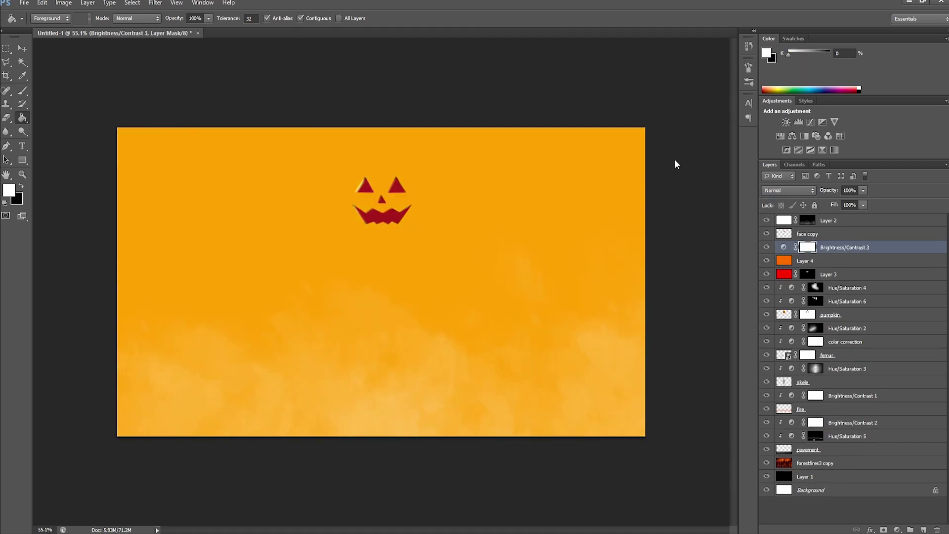
{"action": "key", "text": "Up"}
{"action": "key", "text": "Up"}
{"action": "left_click", "coordinate": [883, 529], "text": "alt"}
{"action": "key", "text": "ctrl+bracketleft"}
{"action": "key", "text": "d"}
{"action": "key", "text": "x"}
{"action": "key", "text": "b"}
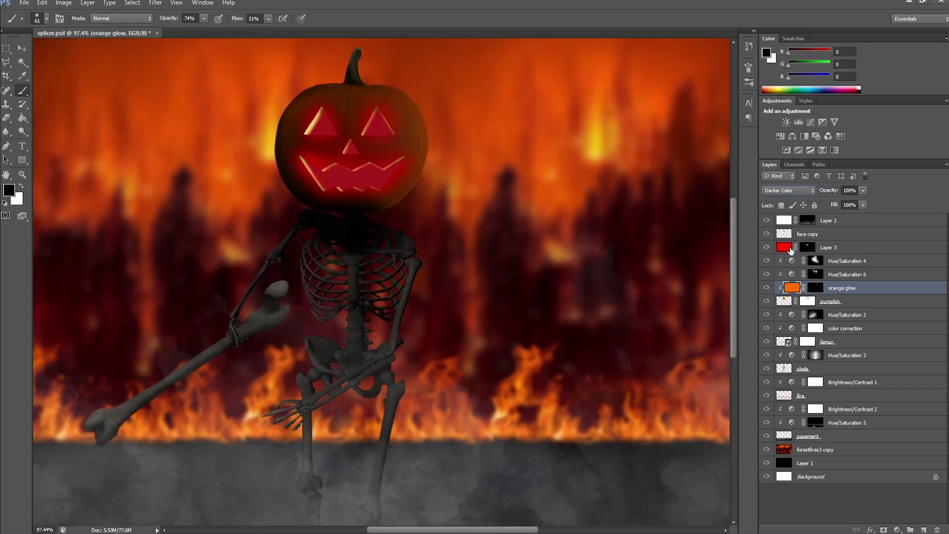
Move the orange glow layer above Hue/Saturation 4 and target its mask for painting
{"action": "key", "text": "ctrl+bracketright"}
{"action": "key", "text": "ctrl+bracketright"}
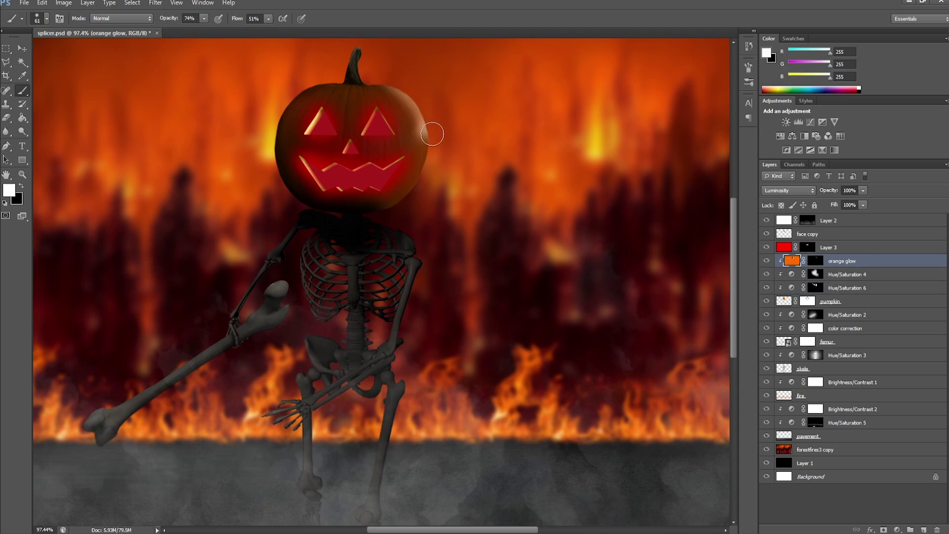
{"action": "scroll", "coordinate": [360, 122], "scroll_direction": "up", "scroll_amount": 3}
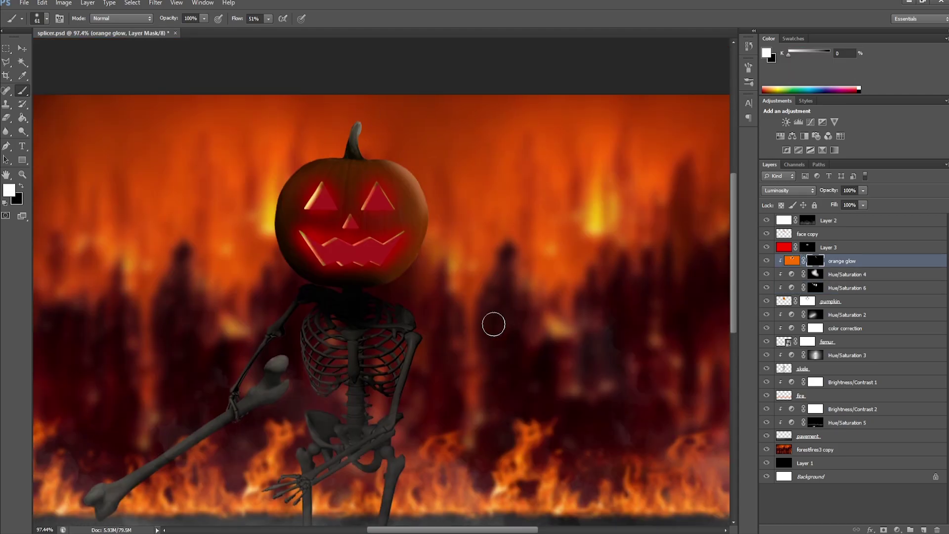
{"action": "scroll", "coordinate": [411, 223], "scroll_direction": "down", "scroll_amount": 2}
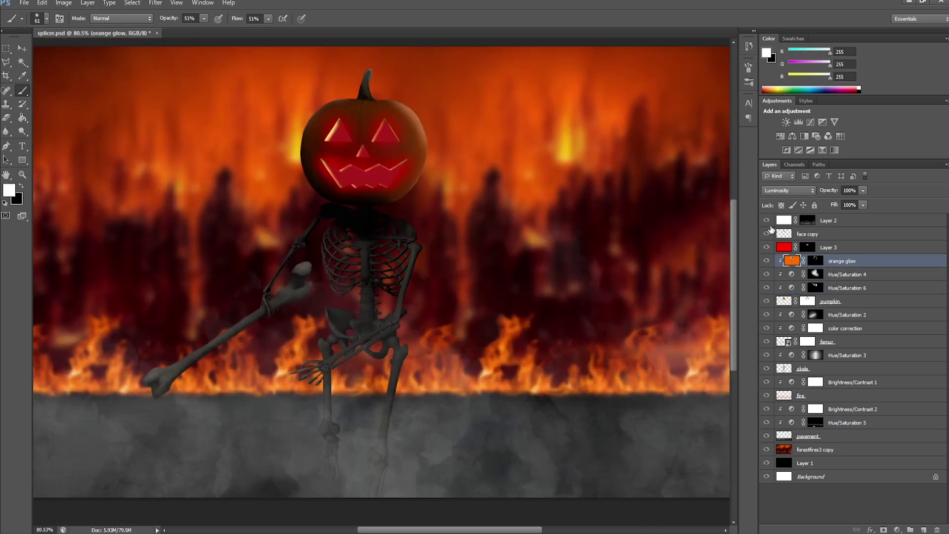
{"action": "left_click", "coordinate": [811, 263]}
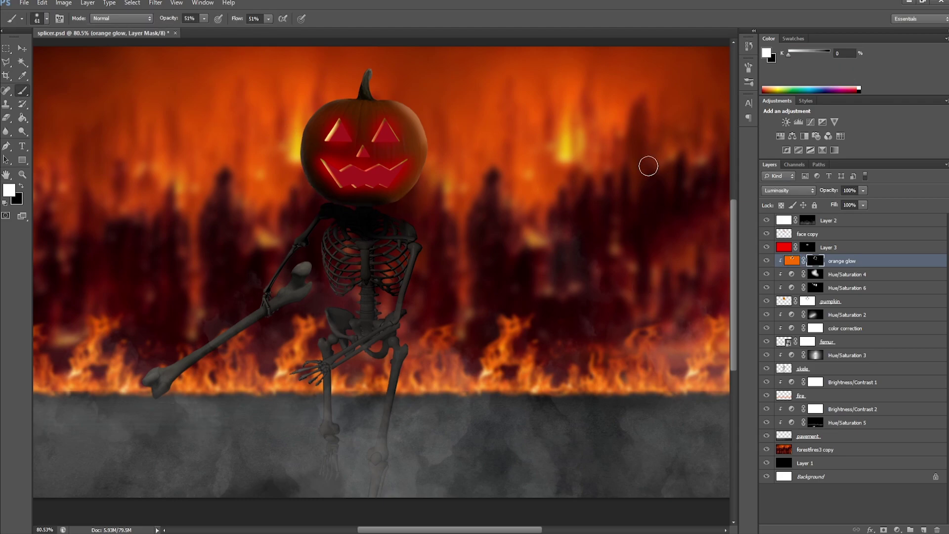
{"action": "scroll", "coordinate": [512, 366], "scroll_direction": "down", "scroll_amount": 1}
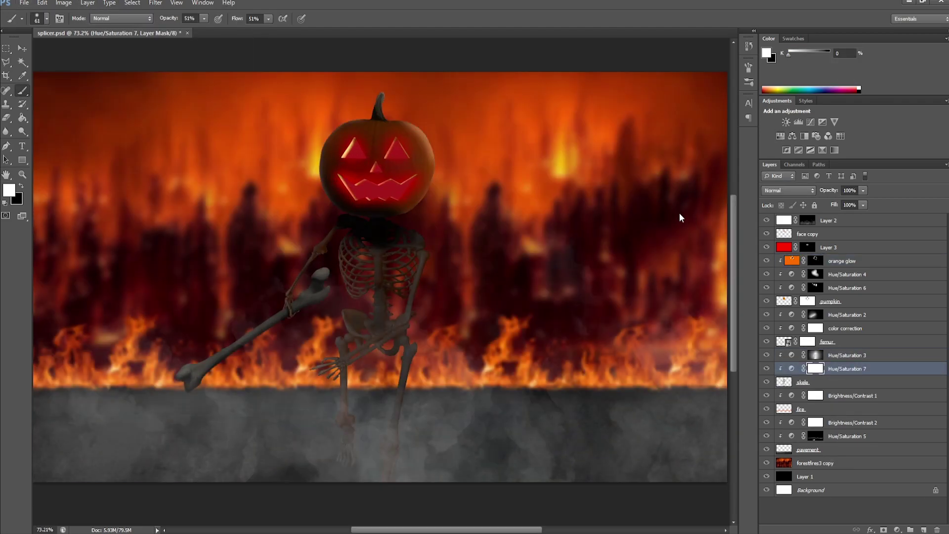
Add Layer 4 filled with orange, clipped to the layer below, behind a black mask
{"action": "left_click", "coordinate": [783, 356]}
{"action": "key", "text": "ctrl+shift+alt+n"}
{"action": "left_click", "coordinate": [159, 169], "text": "alt"}
{"action": "key", "text": "alt+BackSpace"}
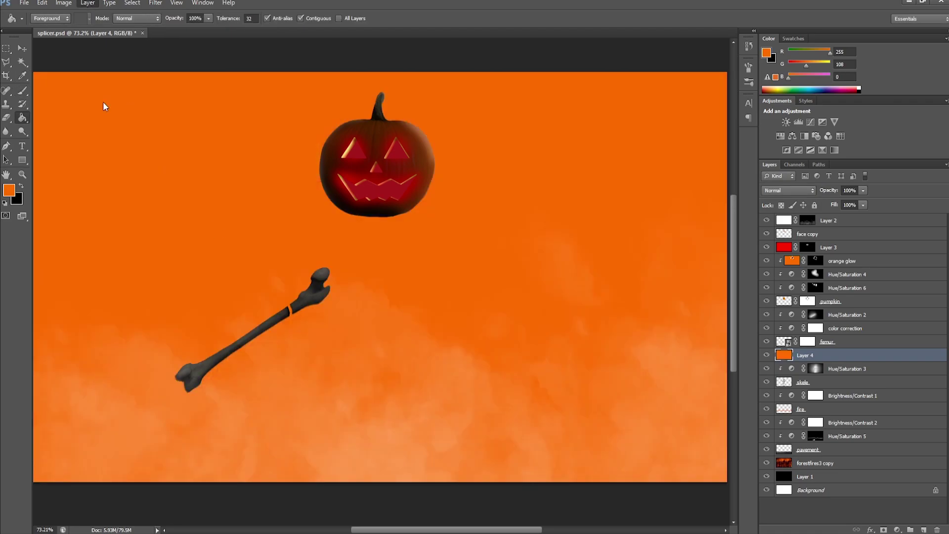
{"action": "key", "text": "ctrl+alt+g"}
{"action": "key", "text": "d"}
Paint orange rim light onto the skeleton's spine and legs with a small soft brush
{"action": "scroll", "coordinate": [406, 276], "scroll_direction": "up", "scroll_amount": 3}
{"action": "scroll", "coordinate": [362, 308], "scroll_direction": "up", "scroll_amount": 6}
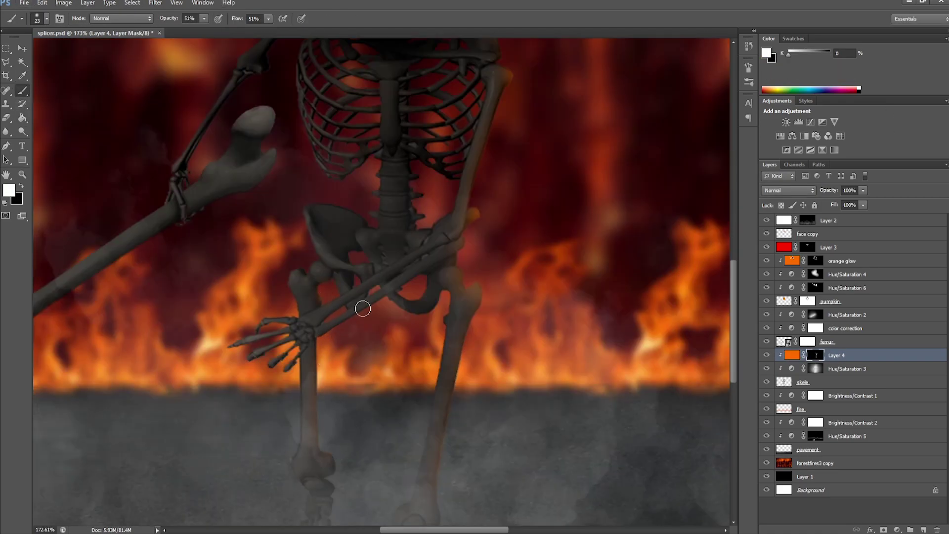
{"action": "left_click", "coordinate": [22, 62]}
{"action": "scroll", "coordinate": [387, 94], "scroll_direction": "up", "scroll_amount": 3}
{"action": "scroll", "coordinate": [396, 149], "scroll_direction": "down", "scroll_amount": 4}
{"action": "scroll", "coordinate": [406, 168], "scroll_direction": "up", "scroll_amount": 2}
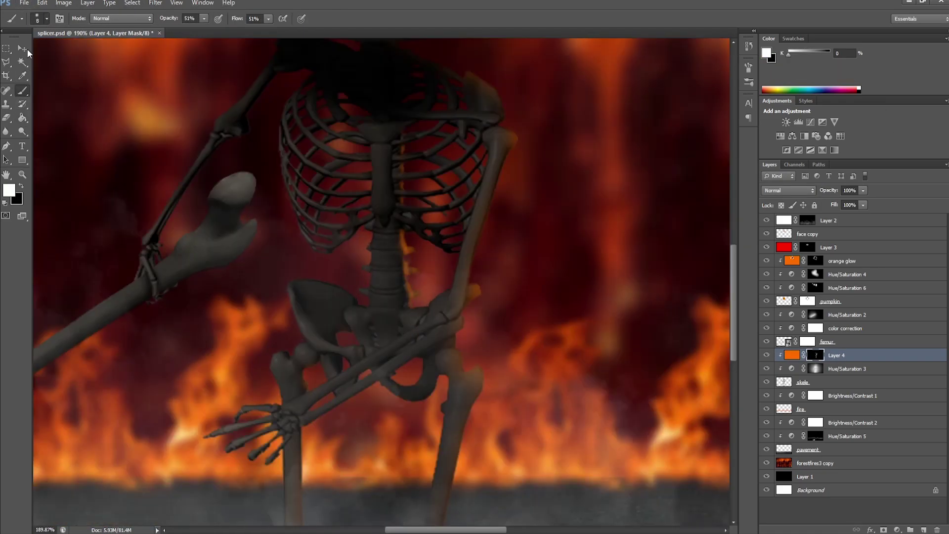
{"action": "scroll", "coordinate": [413, 181], "scroll_direction": "up", "scroll_amount": 3}
{"action": "key", "text": "b"}
{"action": "scroll", "coordinate": [445, 169], "scroll_direction": "down", "scroll_amount": 2}
{"action": "scroll", "coordinate": [656, 265], "scroll_direction": "down", "scroll_amount": 3}
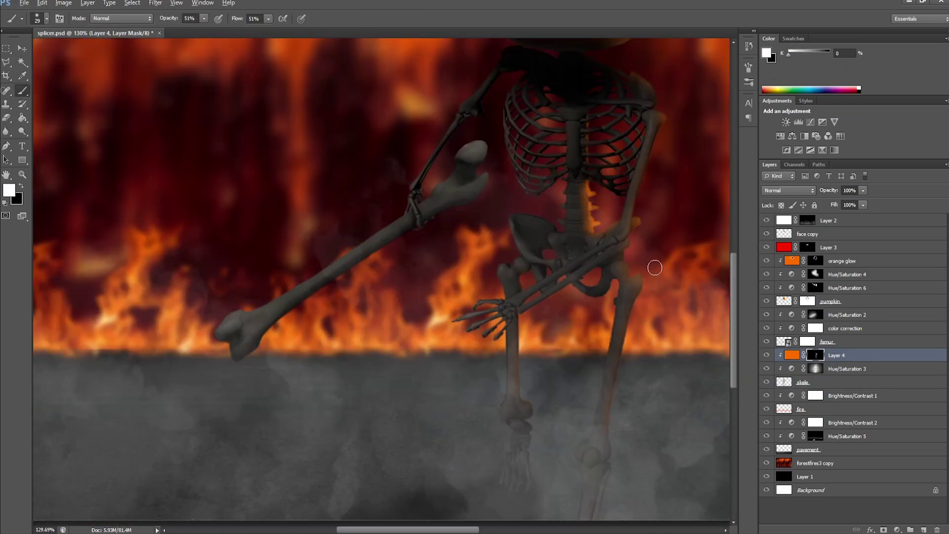
{"action": "scroll", "coordinate": [544, 247], "scroll_direction": "up", "scroll_amount": 5}
{"action": "key", "text": "bracketleft"}
{"action": "key", "text": "bracketleft"}
{"action": "key", "text": "bracketleft"}
{"action": "scroll", "coordinate": [346, 247], "scroll_direction": "down", "scroll_amount": 4}
{"action": "scroll", "coordinate": [322, 346], "scroll_direction": "up", "scroll_amount": 3}
{"action": "scroll", "coordinate": [409, 83], "scroll_direction": "up", "scroll_amount": 1}
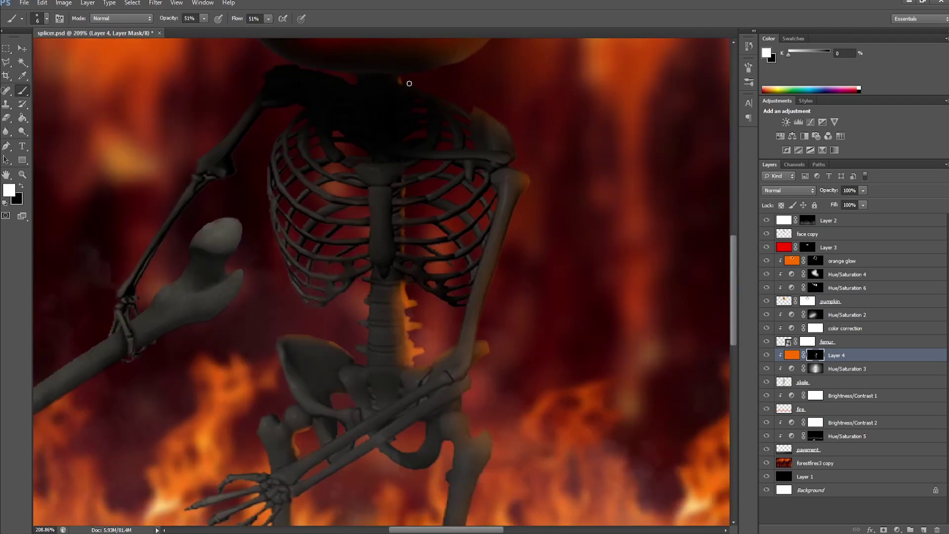
{"action": "scroll", "coordinate": [369, 105], "scroll_direction": "down", "scroll_amount": 4}
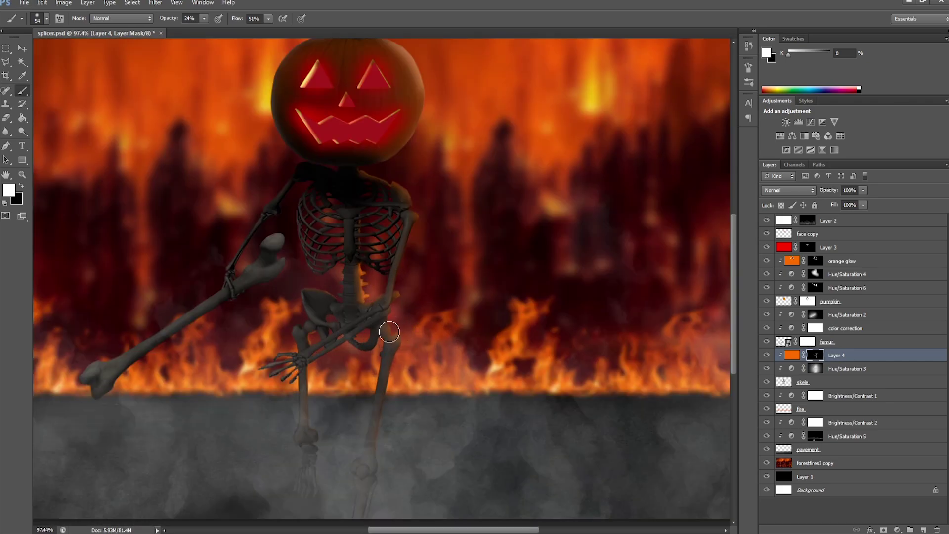
{"action": "scroll", "coordinate": [494, 396], "scroll_direction": "down", "scroll_amount": 1}
Finish revealing the light in white and duplicate the orange layer above Hue/Saturation 2
{"action": "key", "text": "x"}
{"action": "scroll", "coordinate": [402, 378], "scroll_direction": "up", "scroll_amount": 3}
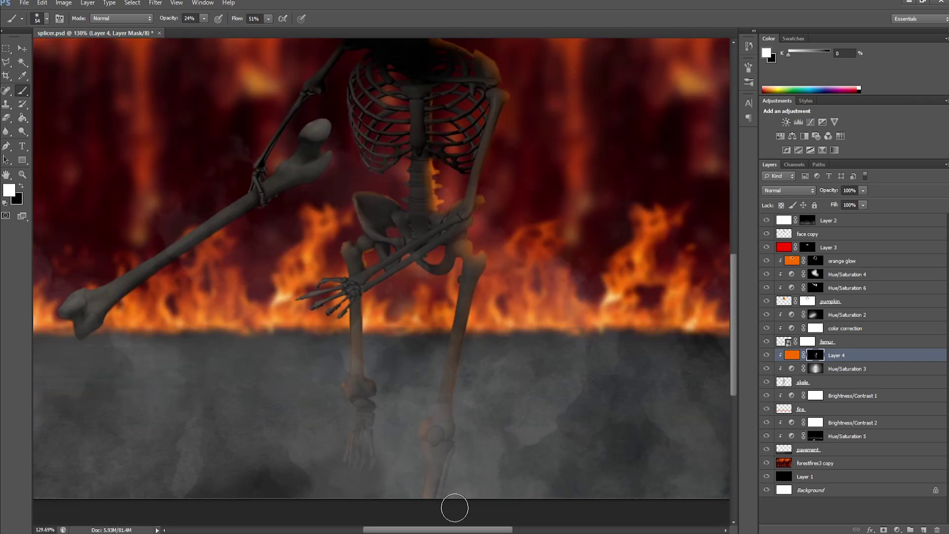
{"action": "scroll", "coordinate": [420, 396], "scroll_direction": "down", "scroll_amount": 2}
{"action": "scroll", "coordinate": [386, 322], "scroll_direction": "down", "scroll_amount": 2}
{"action": "scroll", "coordinate": [385, 322], "scroll_direction": "up", "scroll_amount": 3}
{"action": "left_click_drag", "start_coordinate": [836, 355], "coordinate": [840, 313]}
Duplicate the orange layer again to sit above Brightness/Contrast 2
{"action": "key", "text": "bracketright"}
{"action": "key", "text": "bracketright"}
{"action": "key", "text": "bracketright"}
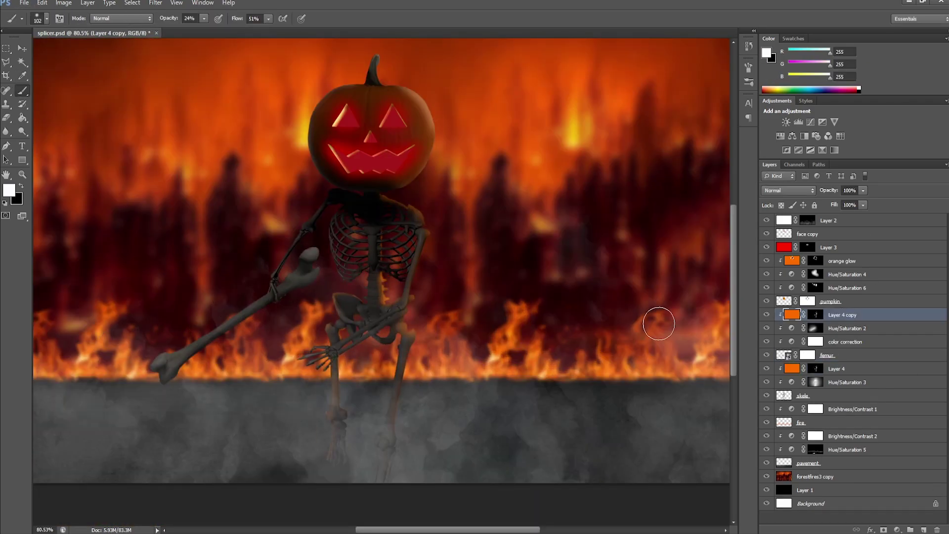
{"action": "key", "text": "ctrl+backslash"}
{"action": "key", "text": "bracketleft"}
{"action": "key", "text": "bracketleft"}
{"action": "key", "text": "bracketleft"}
{"action": "scroll", "coordinate": [148, 346], "scroll_direction": "up", "scroll_amount": 3}
{"action": "scroll", "coordinate": [361, 239], "scroll_direction": "down", "scroll_amount": 2}
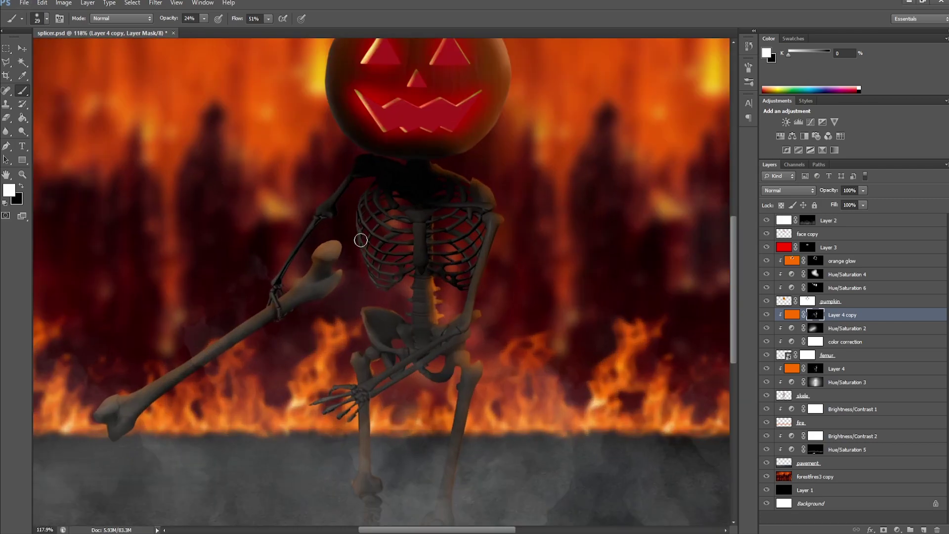
{"action": "scroll", "coordinate": [329, 413], "scroll_direction": "down", "scroll_amount": 3}
{"action": "left_click_drag", "start_coordinate": [863, 478], "coordinate": [841, 429]}
Paint a warm glow over the pavement with a huge white brush at 27% opacity
{"action": "key", "text": "x"}
{"action": "key", "text": "bracketright"}
{"action": "key", "text": "bracketright"}
{"action": "key", "text": "bracketright"}
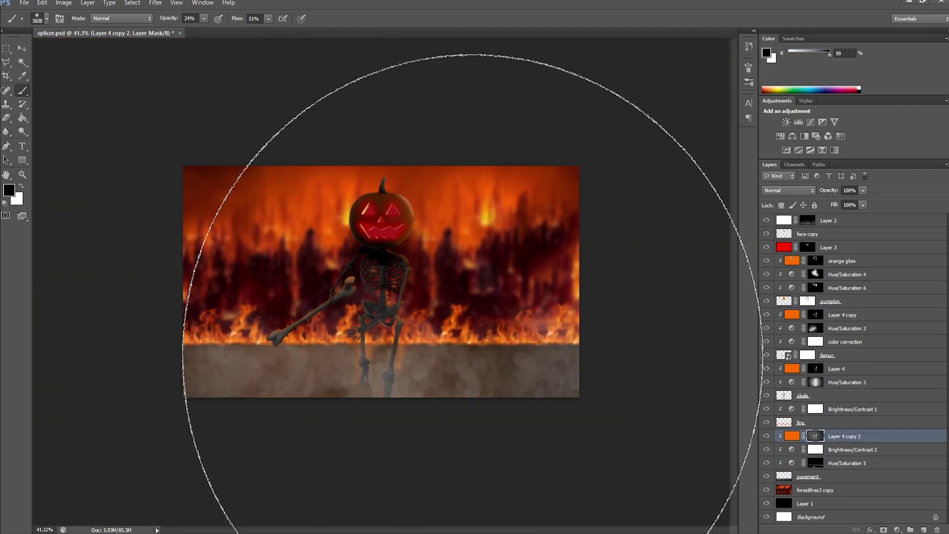
{"action": "key", "text": "7"}
{"action": "key", "text": "6"}
{"action": "key", "text": "x"}
{"action": "key", "text": "bracketright"}
{"action": "key", "text": "bracketright"}
{"action": "key", "text": "bracketright"}
{"action": "key", "text": "2"}
{"action": "key", "text": "7"}
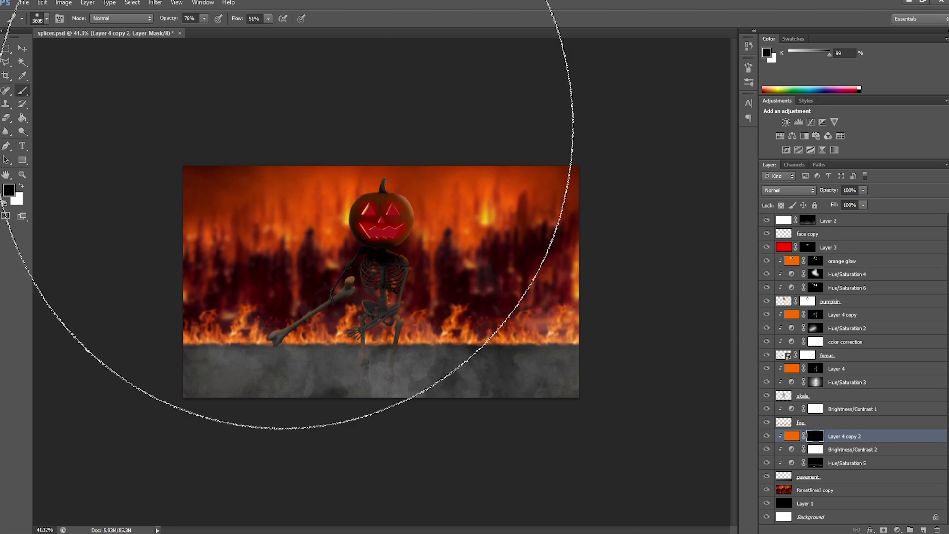
{"action": "left_click", "coordinate": [413, 297]}
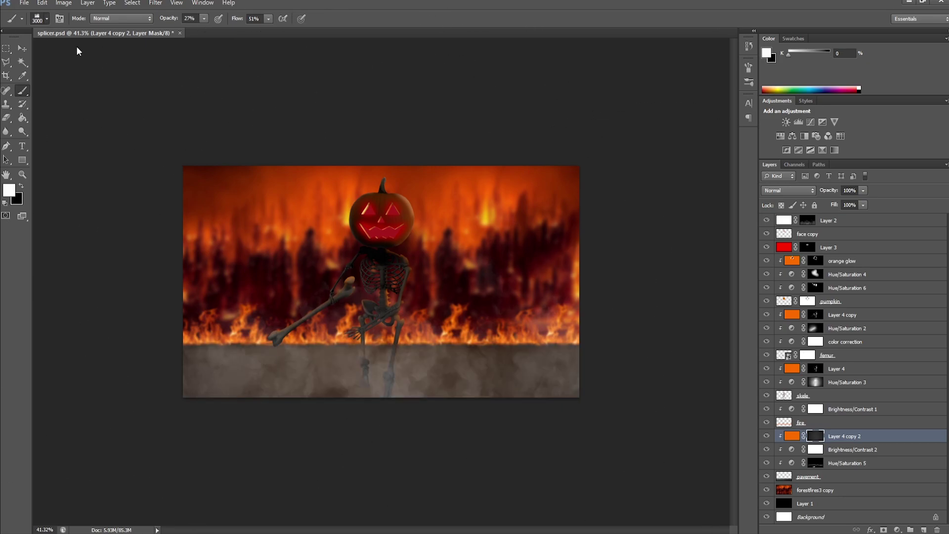
Touch up the pavement glow at 44% opacity, then return to Layer 4's rim-light mask
{"action": "key", "text": "bracketleft"}
{"action": "key", "text": "bracketleft"}
{"action": "key", "text": "bracketleft"}
{"action": "scroll", "coordinate": [87, 49], "scroll_direction": "down", "scroll_amount": 3}
{"action": "key", "text": "x"}
{"action": "scroll", "coordinate": [376, 296], "scroll_direction": "up", "scroll_amount": 3}
{"action": "key", "text": "4"}
{"action": "key", "text": "4"}
{"action": "scroll", "coordinate": [420, 495], "scroll_direction": "up", "scroll_amount": 2}
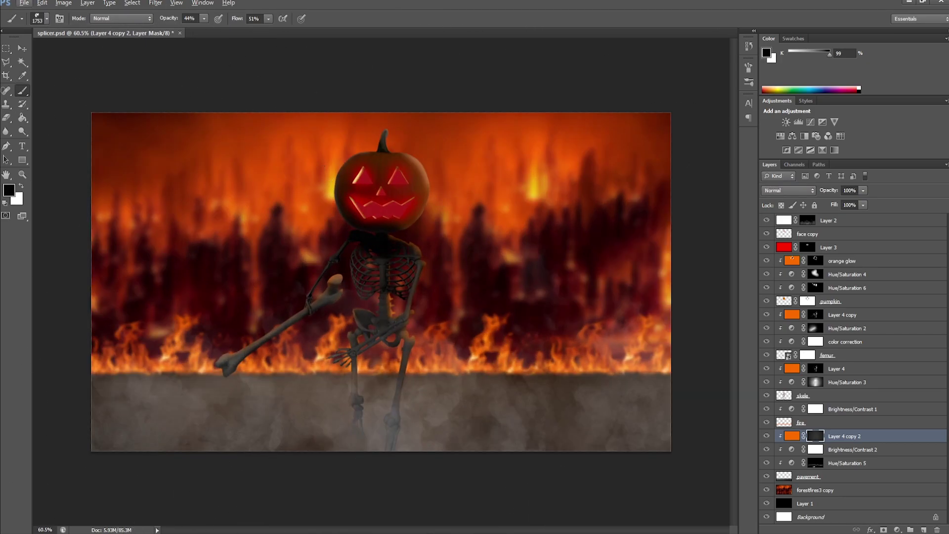
{"action": "key", "text": "alt+bracketright"}
{"action": "key", "text": "alt+bracketright"}
{"action": "key", "text": "alt+bracketright"}
{"action": "key", "text": "bracketleft"}
{"action": "key", "text": "bracketleft"}
{"action": "key", "text": "bracketleft"}
{"action": "key", "text": "x"}
{"action": "scroll", "coordinate": [388, 290], "scroll_direction": "up", "scroll_amount": 6}
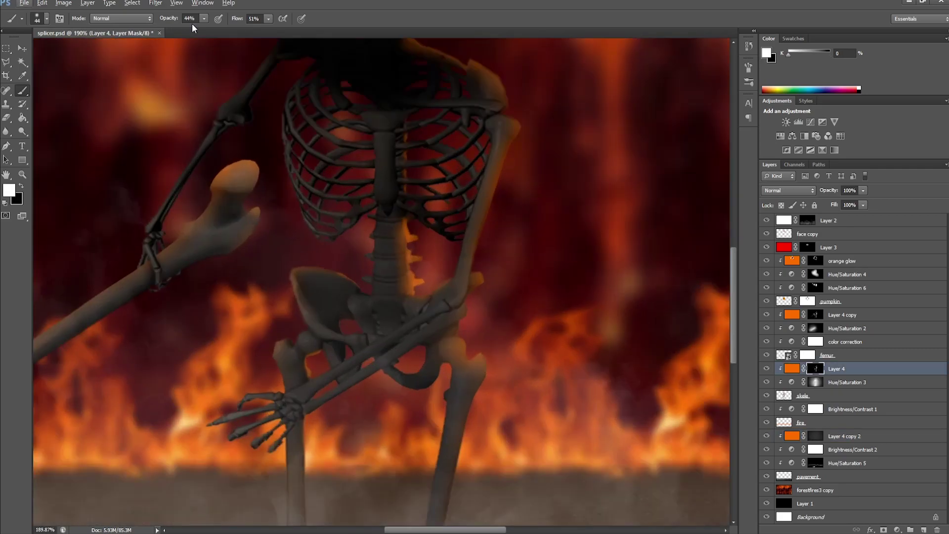
Adjust the Hue/Saturation 6 and 4 masks with soft brushes at 9% and 45% opacity
{"action": "scroll", "coordinate": [346, 247], "scroll_direction": "down", "scroll_amount": 5}
{"action": "scroll", "coordinate": [462, 222], "scroll_direction": "up", "scroll_amount": 8}
{"action": "key", "text": "alt+bracketright"}
{"action": "key", "text": "alt+bracketright"}
{"action": "key", "text": "alt+bracketright"}
{"action": "key", "text": "0"}
{"action": "key", "text": "9"}
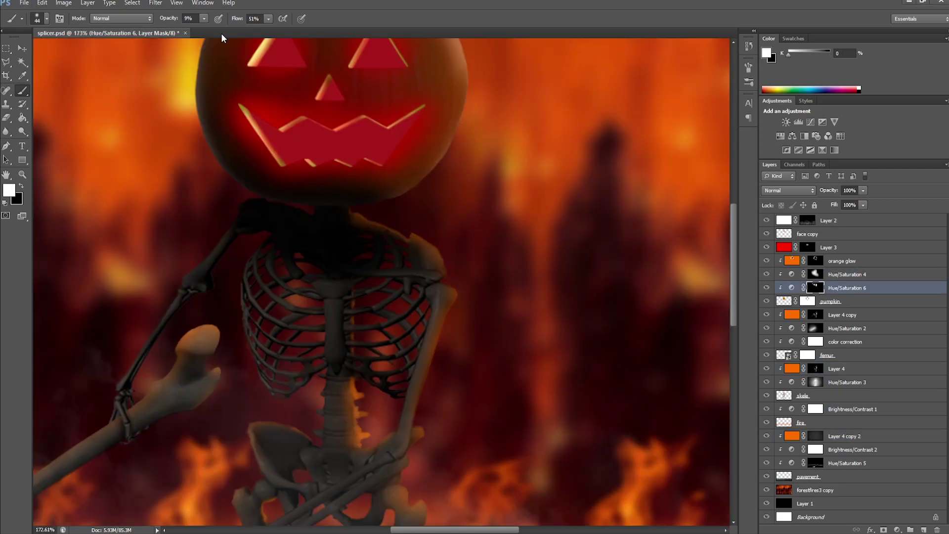
{"action": "scroll", "coordinate": [579, 332], "scroll_direction": "down", "scroll_amount": 5}
{"action": "key", "text": "alt+bracketright"}
{"action": "scroll", "coordinate": [499, 234], "scroll_direction": "up", "scroll_amount": 4}
{"action": "key", "text": "x"}
{"action": "key", "text": "4"}
{"action": "key", "text": "5"}
{"action": "scroll", "coordinate": [387, 247], "scroll_direction": "down", "scroll_amount": 2}
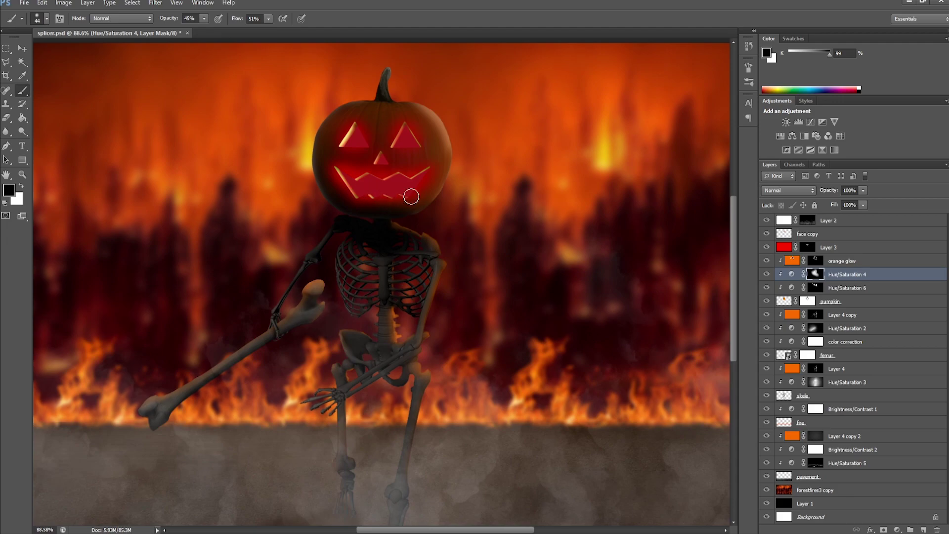
{"action": "scroll", "coordinate": [356, 230], "scroll_direction": "up", "scroll_amount": 4}
{"action": "key", "text": "alt+bracketright"}
{"action": "key", "text": "alt+bracketright"}
Paint orange rim light along the ribs with a smaller brush on Layer 4's mask
{"action": "scroll", "coordinate": [308, 162], "scroll_direction": "down", "scroll_amount": 2}
{"action": "scroll", "coordinate": [356, 247], "scroll_direction": "down", "scroll_amount": 3}
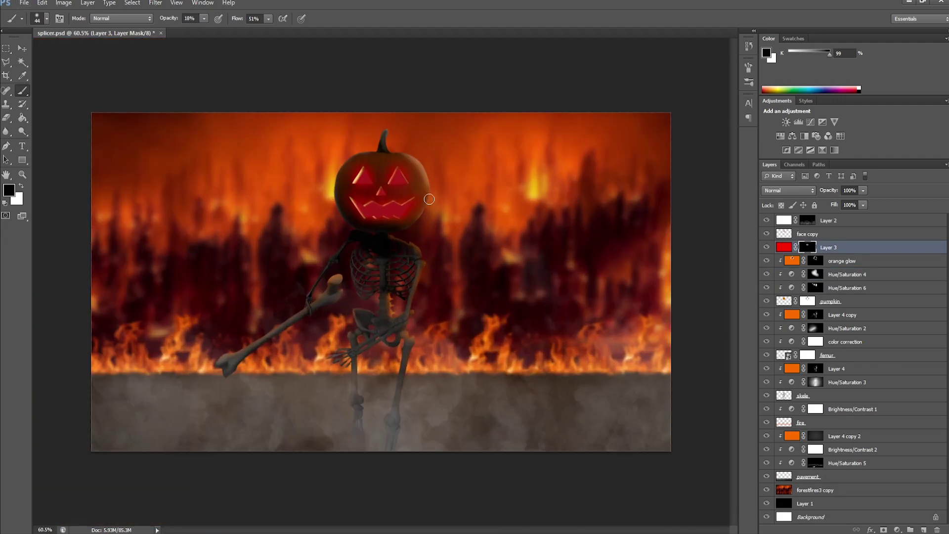
{"action": "scroll", "coordinate": [483, 324], "scroll_direction": "up", "scroll_amount": 5}
{"action": "key", "text": "bracketleft"}
{"action": "key", "text": "bracketleft"}
{"action": "key", "text": "bracketleft"}
{"action": "key", "text": "alt+bracketleft"}
{"action": "key", "text": "alt+bracketleft"}
{"action": "key", "text": "alt+bracketleft"}
{"action": "scroll", "coordinate": [407, 223], "scroll_direction": "up", "scroll_amount": 3}
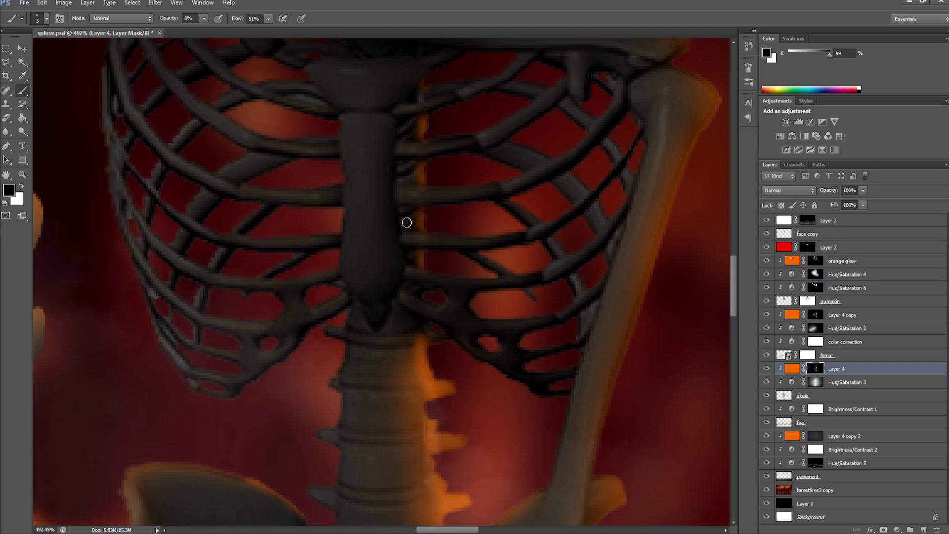
{"action": "scroll", "coordinate": [349, 240], "scroll_direction": "down", "scroll_amount": 1}
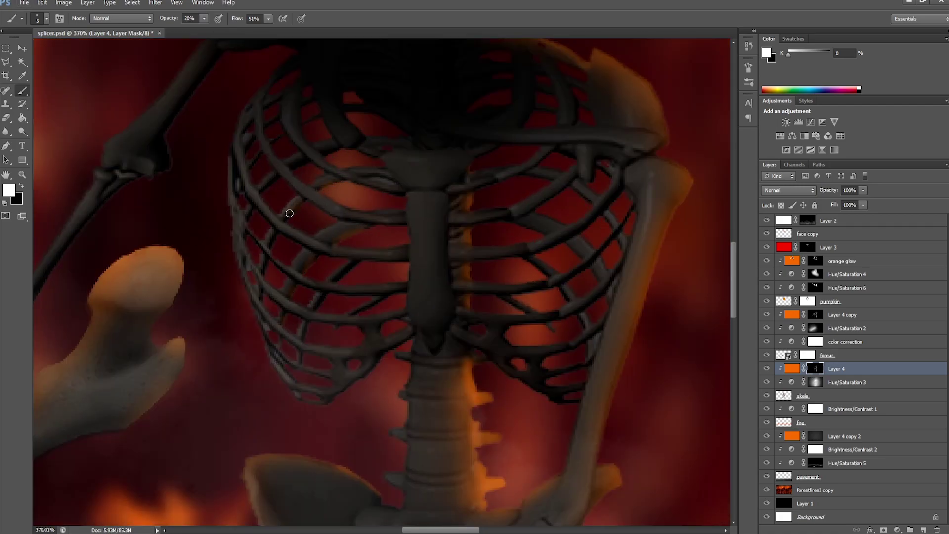
{"action": "scroll", "coordinate": [326, 391], "scroll_direction": "down", "scroll_amount": 1}
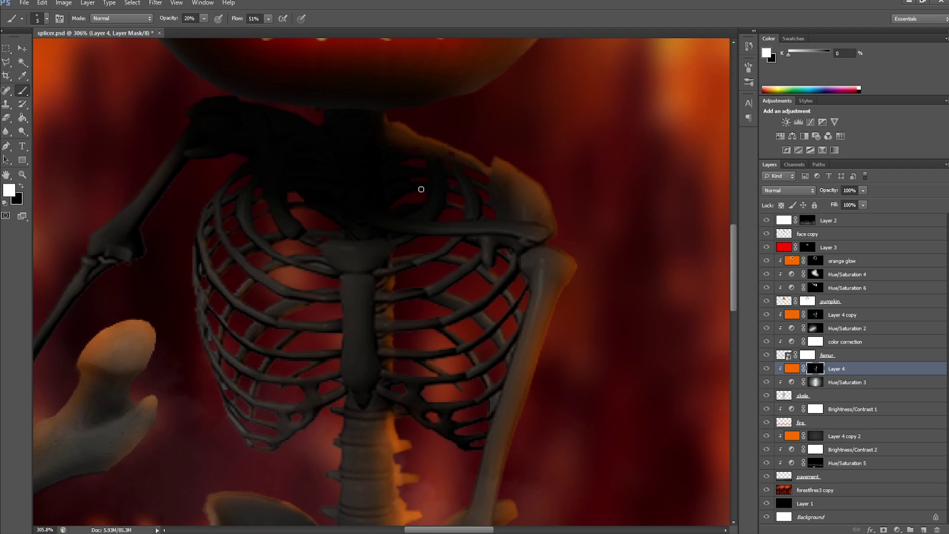
{"action": "scroll", "coordinate": [372, 247], "scroll_direction": "down", "scroll_amount": 3}
Refine the rib and arm-bone rim light by alternating black and white strokes
{"action": "key", "text": "x"}
{"action": "scroll", "coordinate": [372, 248], "scroll_direction": "down", "scroll_amount": 2}
{"action": "scroll", "coordinate": [180, 275], "scroll_direction": "down", "scroll_amount": 2}
{"action": "key", "text": "x"}
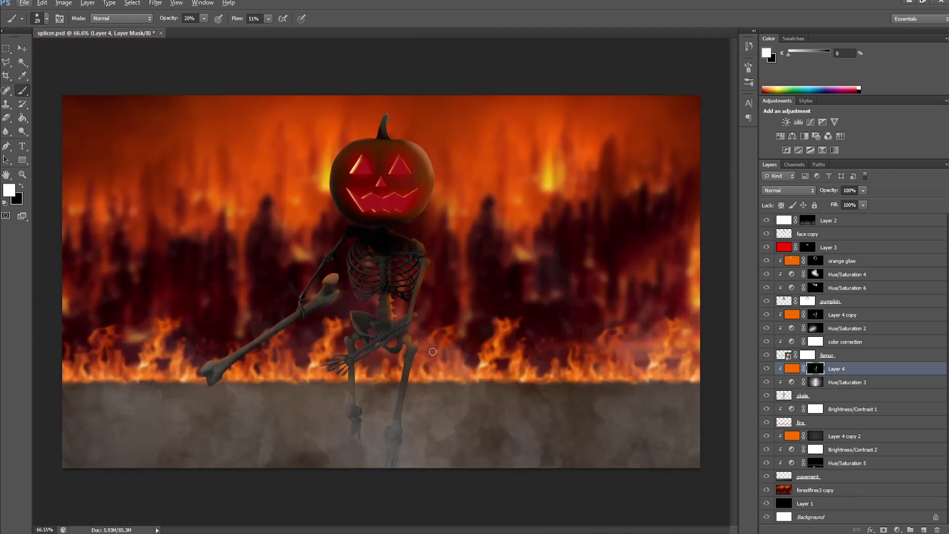
{"action": "left_click", "coordinate": [816, 261]}
{"action": "scroll", "coordinate": [377, 167], "scroll_direction": "up", "scroll_amount": 2}
{"action": "scroll", "coordinate": [378, 168], "scroll_direction": "up", "scroll_amount": 2}
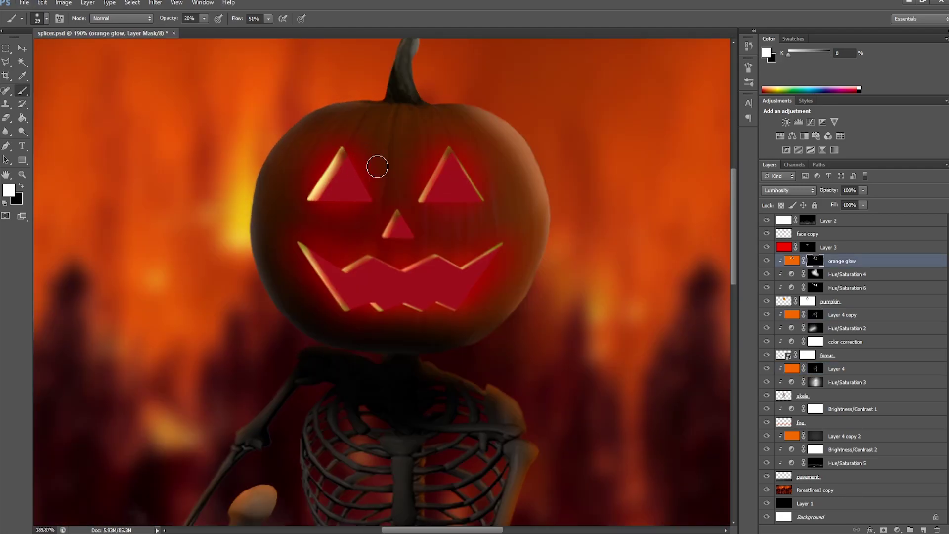